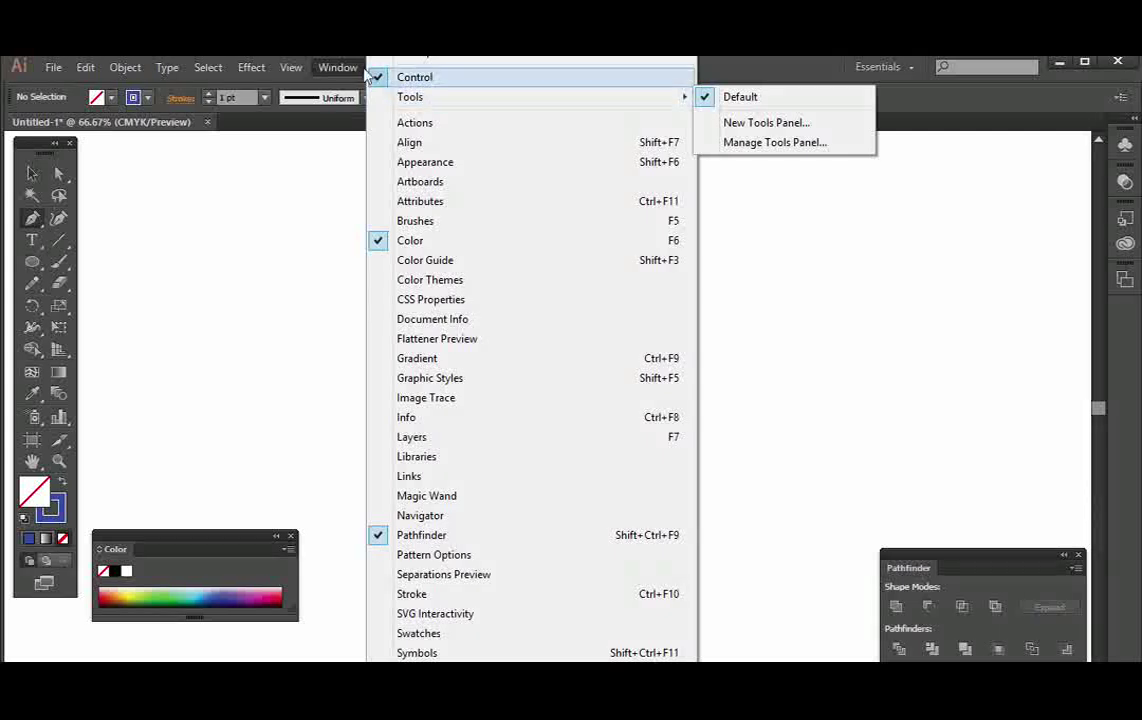
- Draw an open curved path with the Pen tool and move its end anchor up to about X 465 pt, Y 116 pt
click(757, 64)
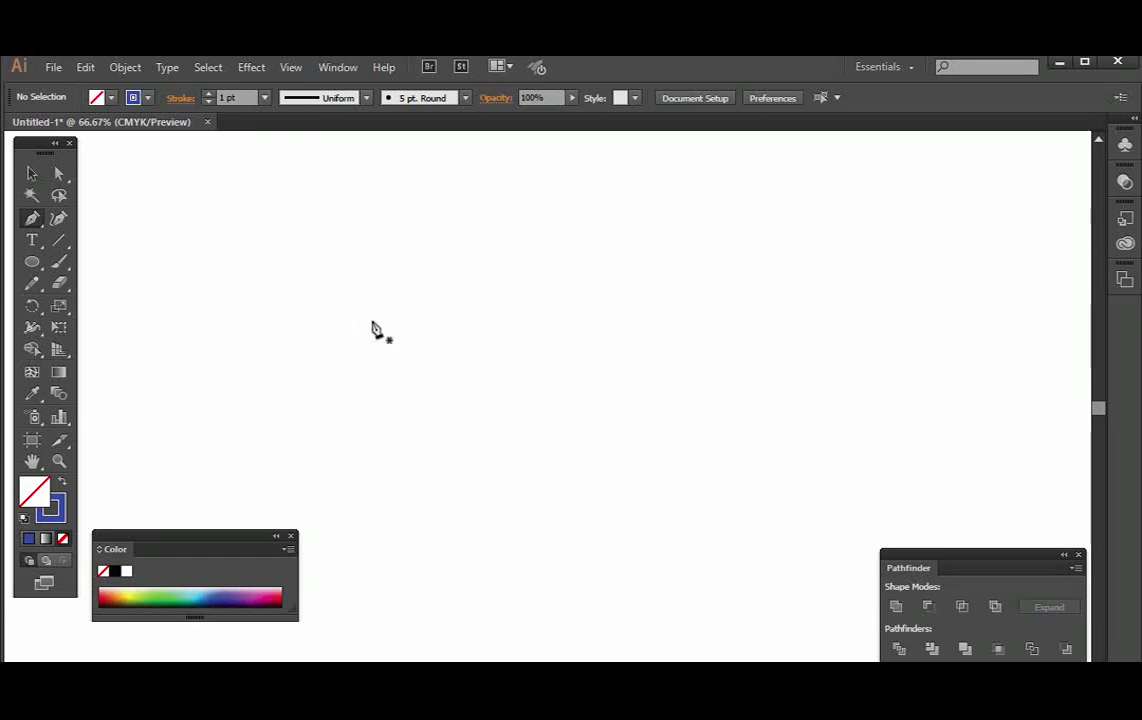
click(326, 321)
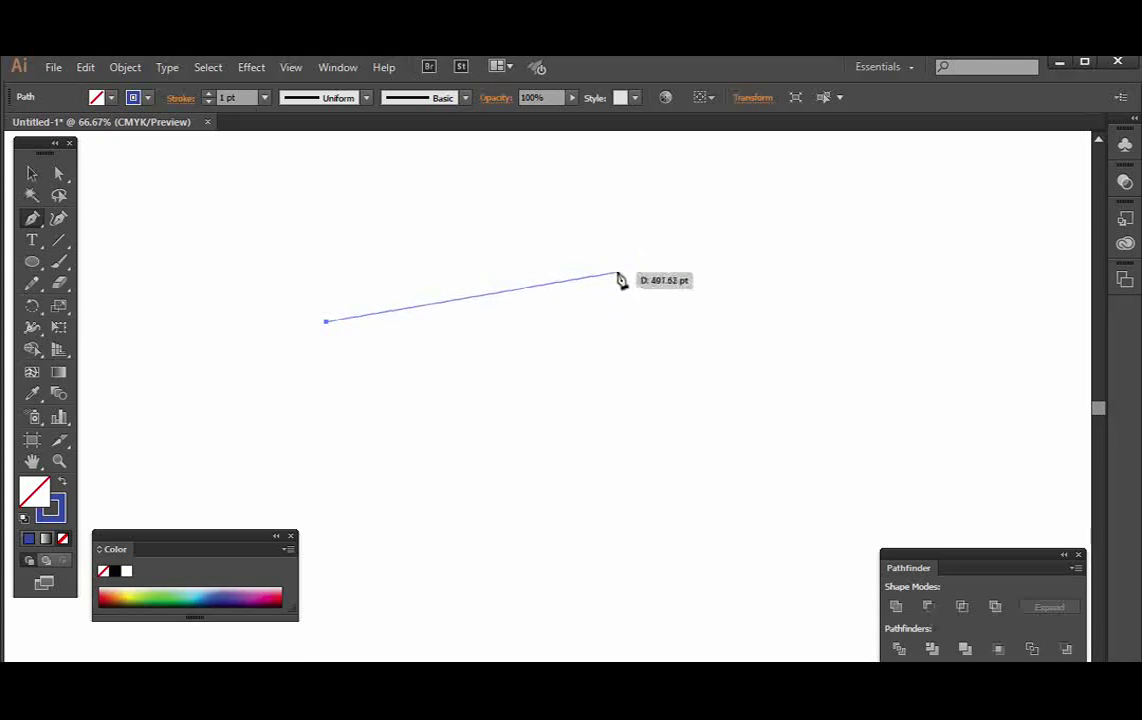
drag(547, 327, 678, 222)
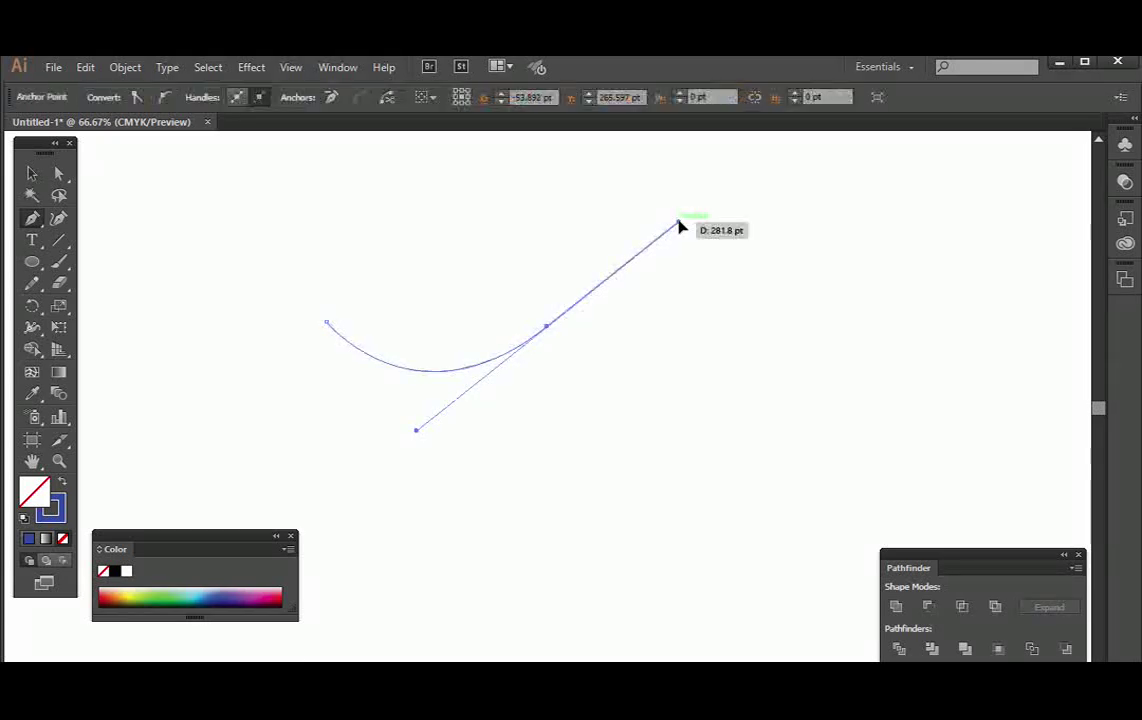
click(58, 176)
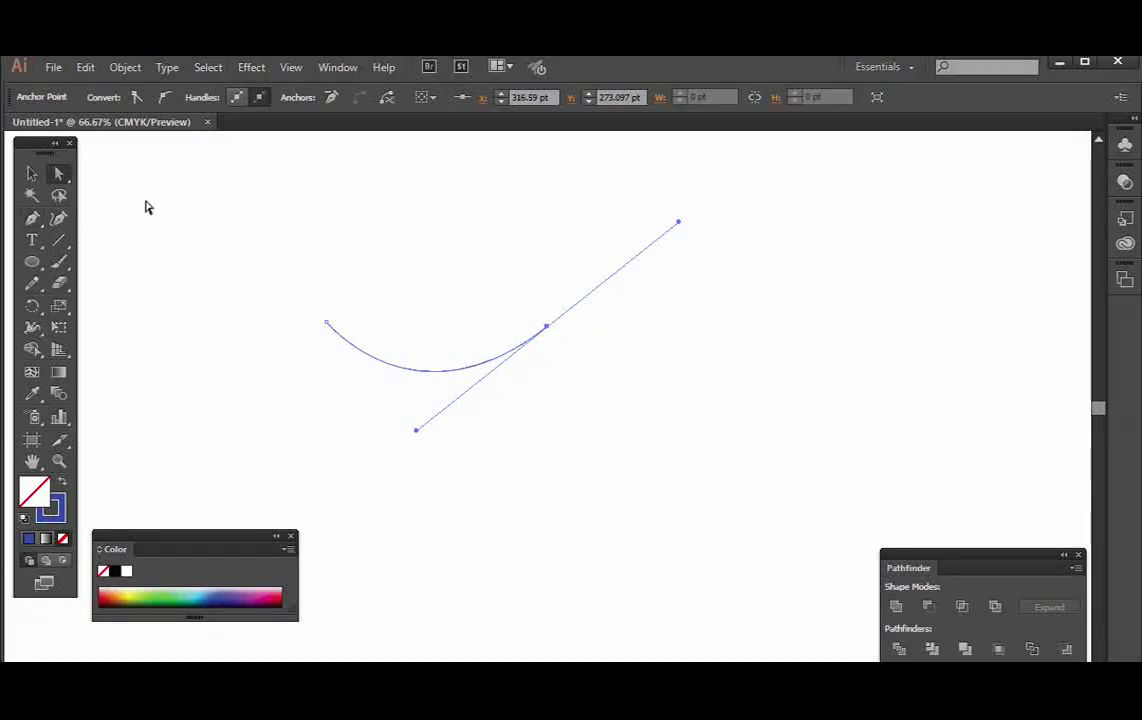
drag(546, 328, 634, 233)
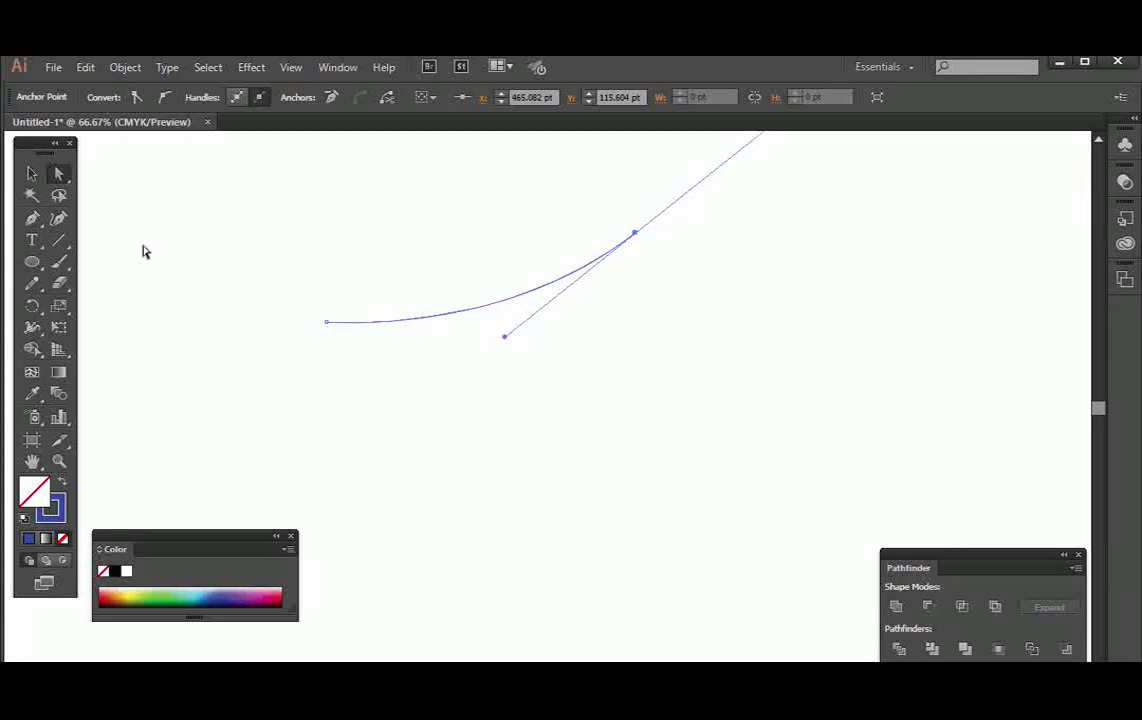
- Continue the curve back under itself with the Pen tool and close it into a swoosh about 778 by 371 pt
click(32, 219)
drag(634, 233, 142, 469)
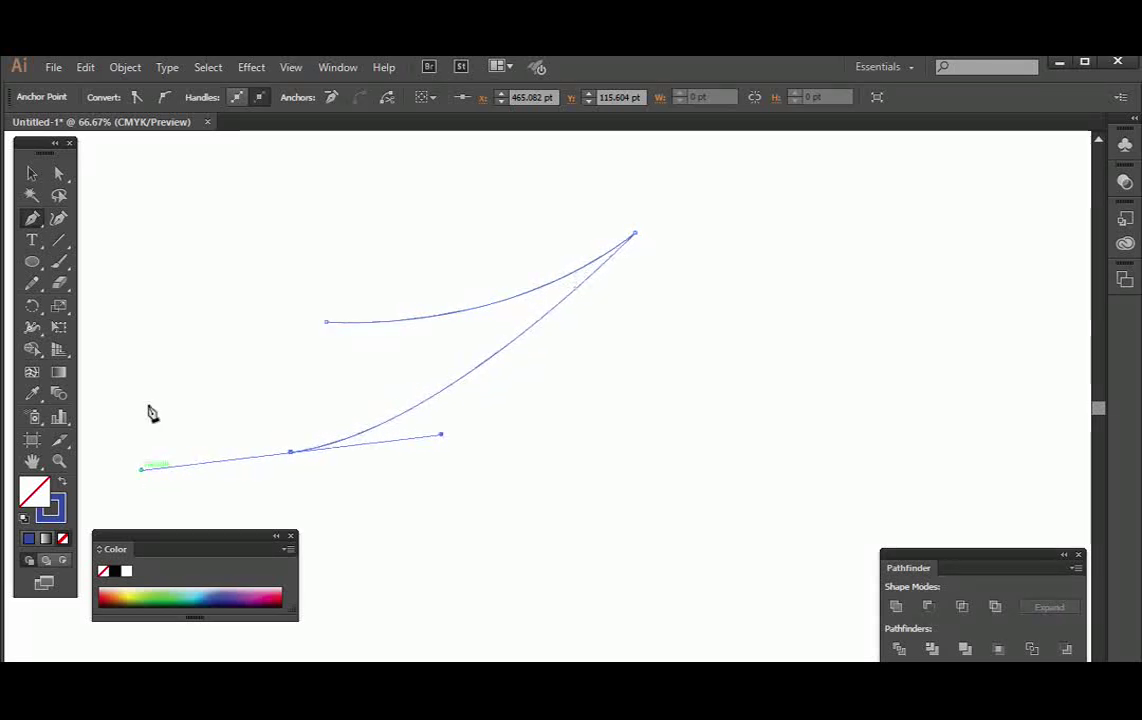
click(175, 300)
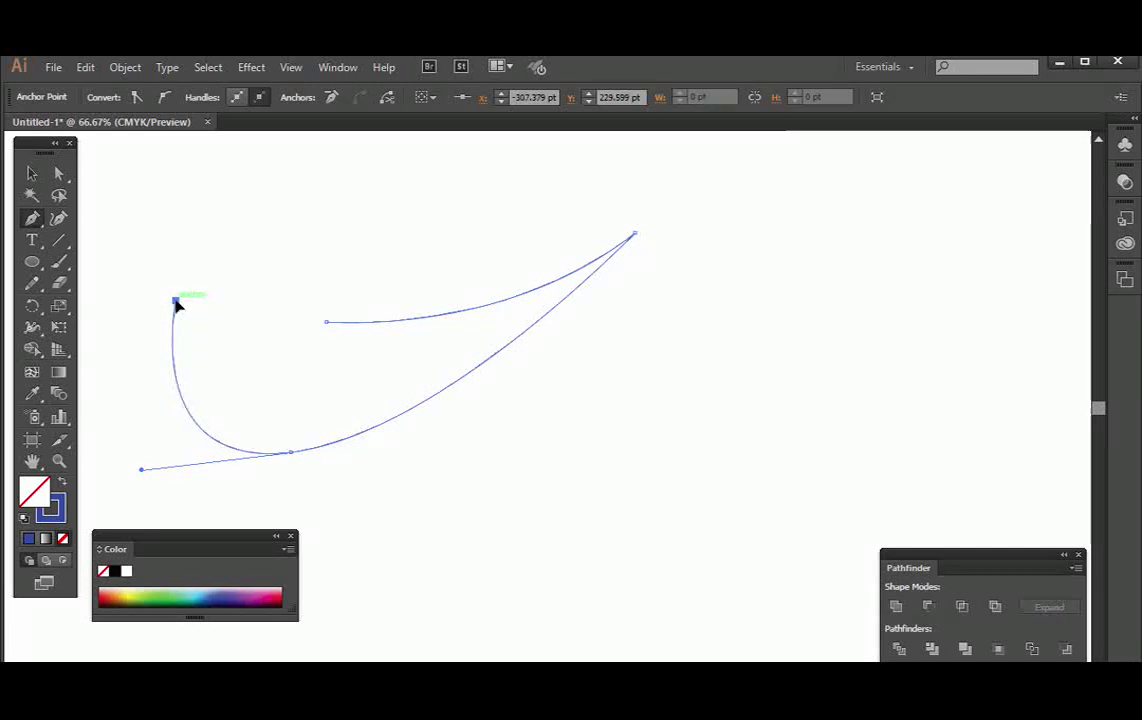
drag(177, 304, 331, 327)
drag(405, 314, 418, 320)
- Swap the swoosh's blue stroke to its fill and reposition the shape clear of the floating panels
click(31, 173)
drag(520, 349, 426, 380)
click(62, 485)
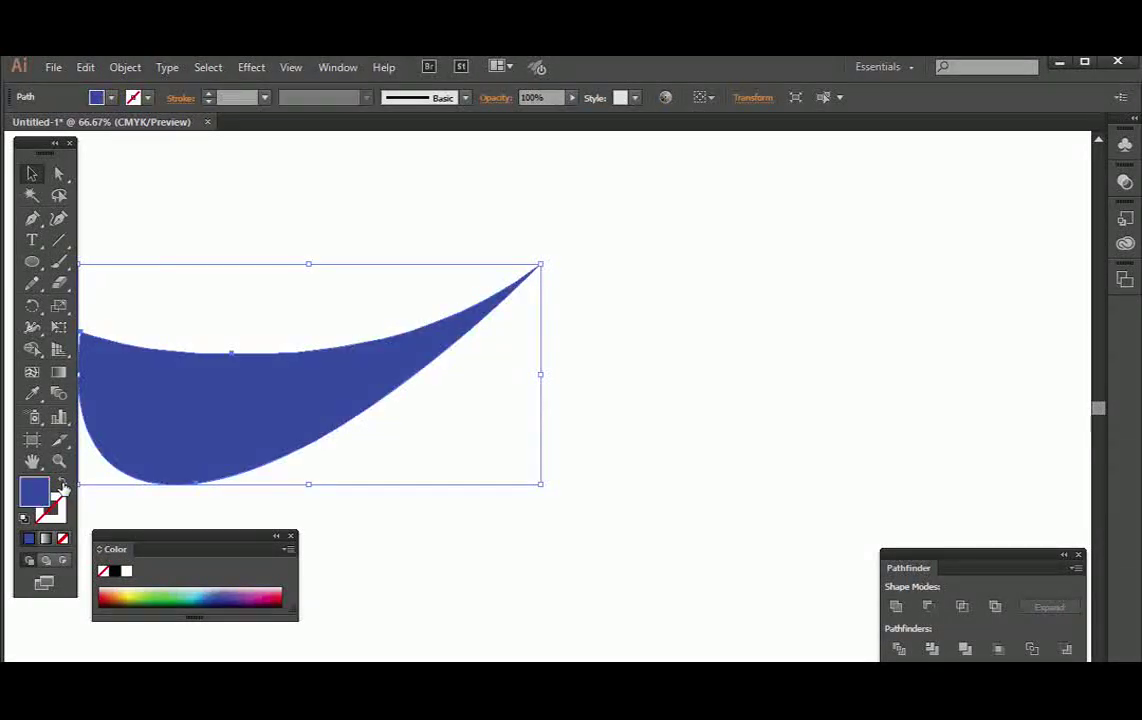
drag(352, 390, 483, 361)
click(441, 226)
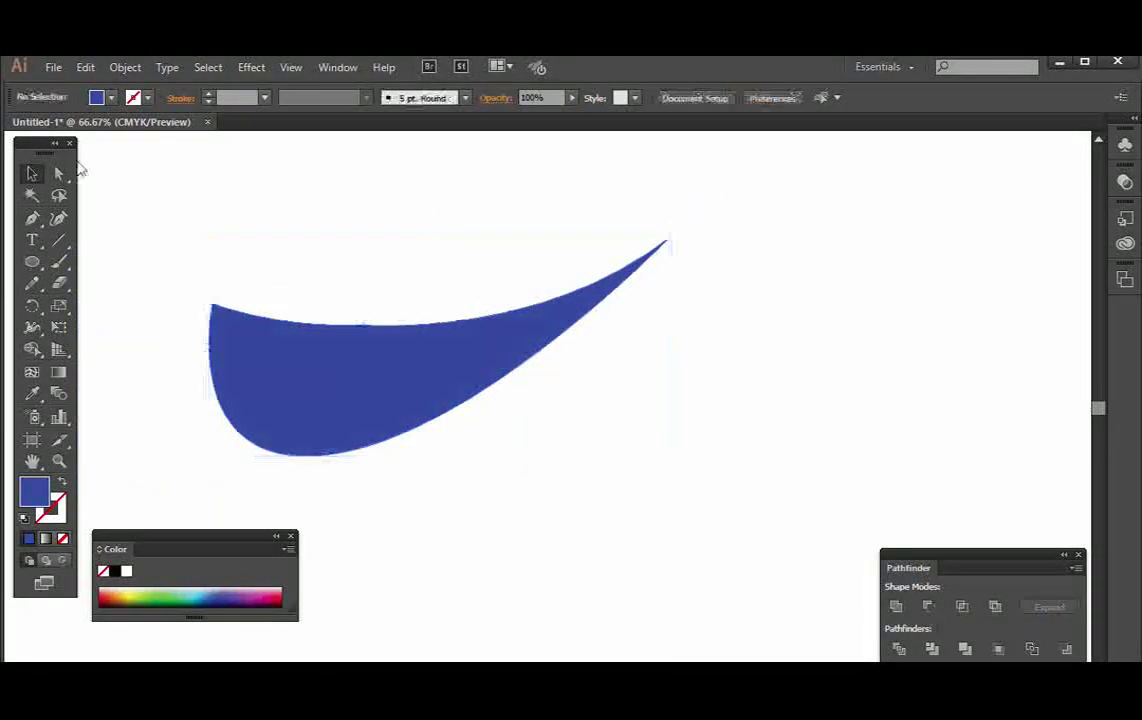
- Lower the middle anchor of the swoosh's upper edge, adjust the curve toward the tip, and shift the whole shape up and left
click(58, 173)
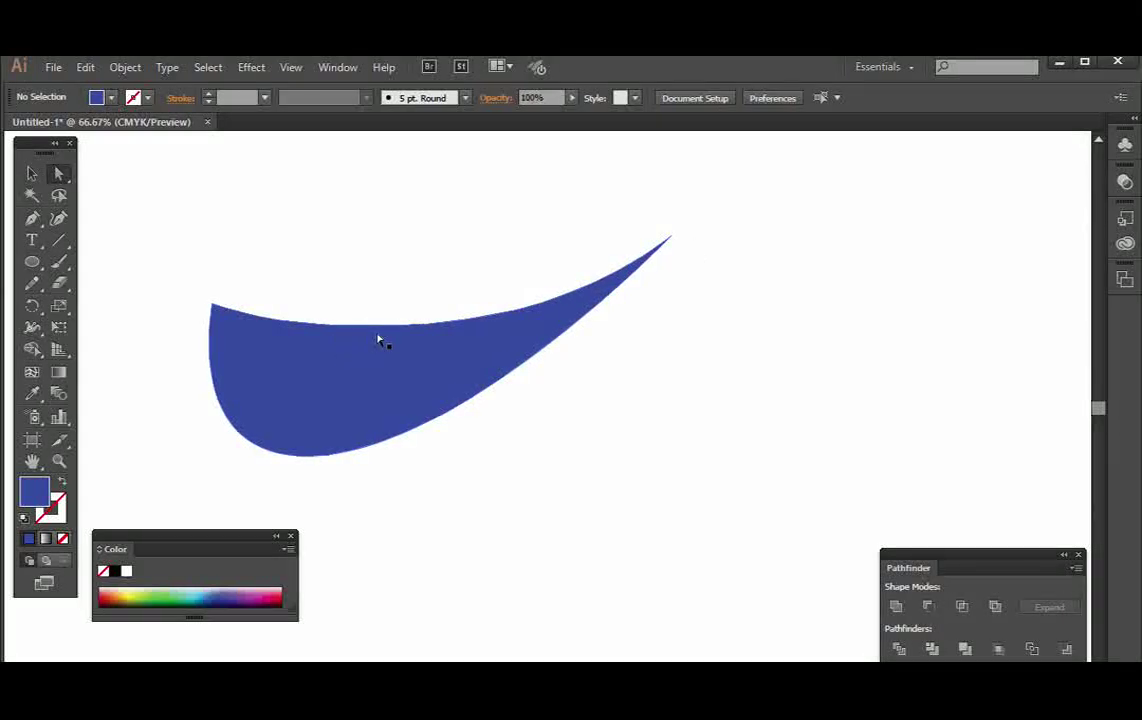
drag(372, 330, 345, 370)
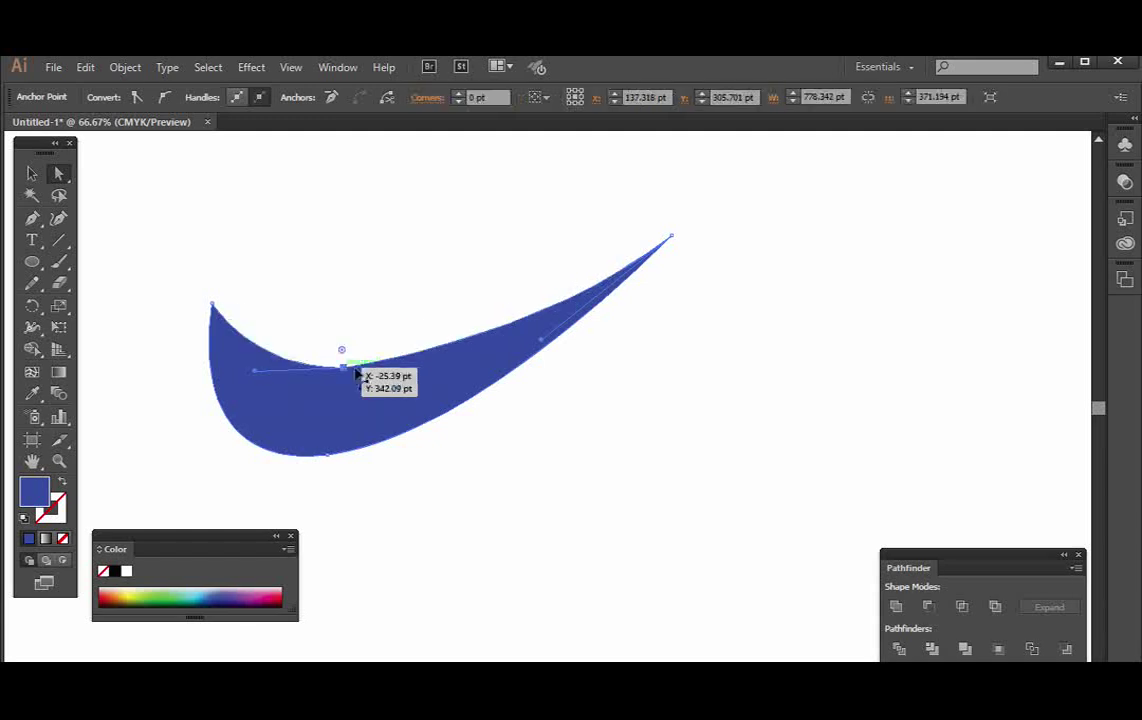
drag(540, 345, 525, 329)
click(591, 347)
drag(347, 372, 210, 314)
- Draw a second closed blue swoosh with the Pen tool, below and right of the first, with its tip pointing up and right
click(32, 218)
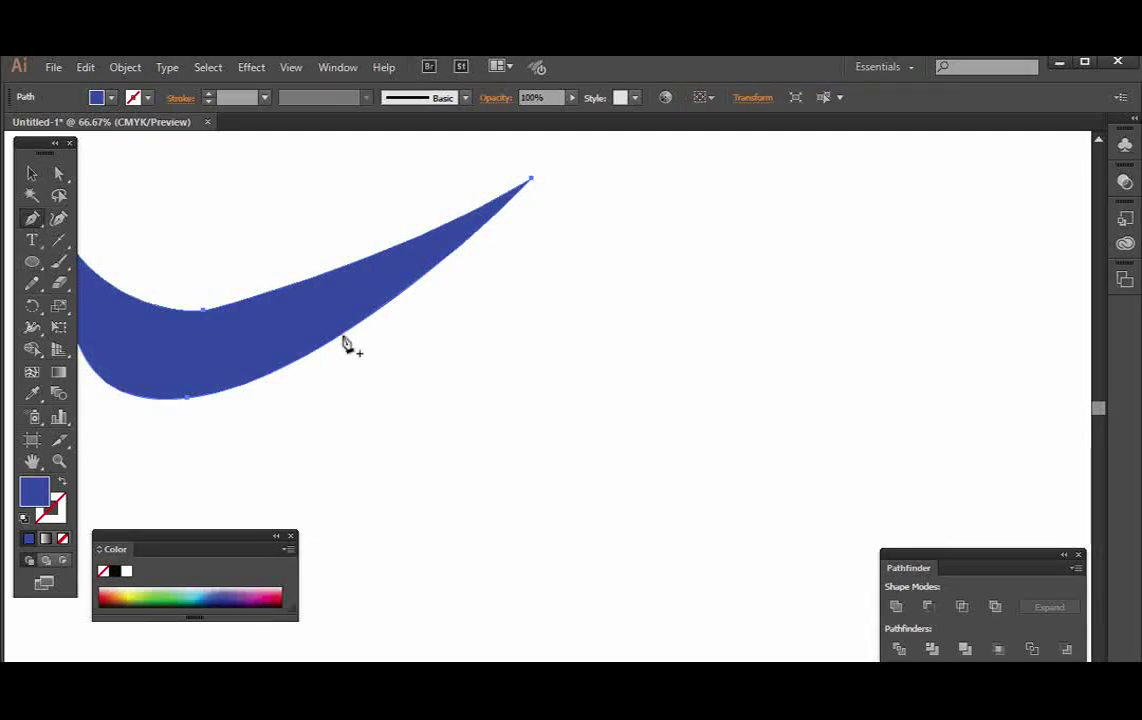
click(425, 403)
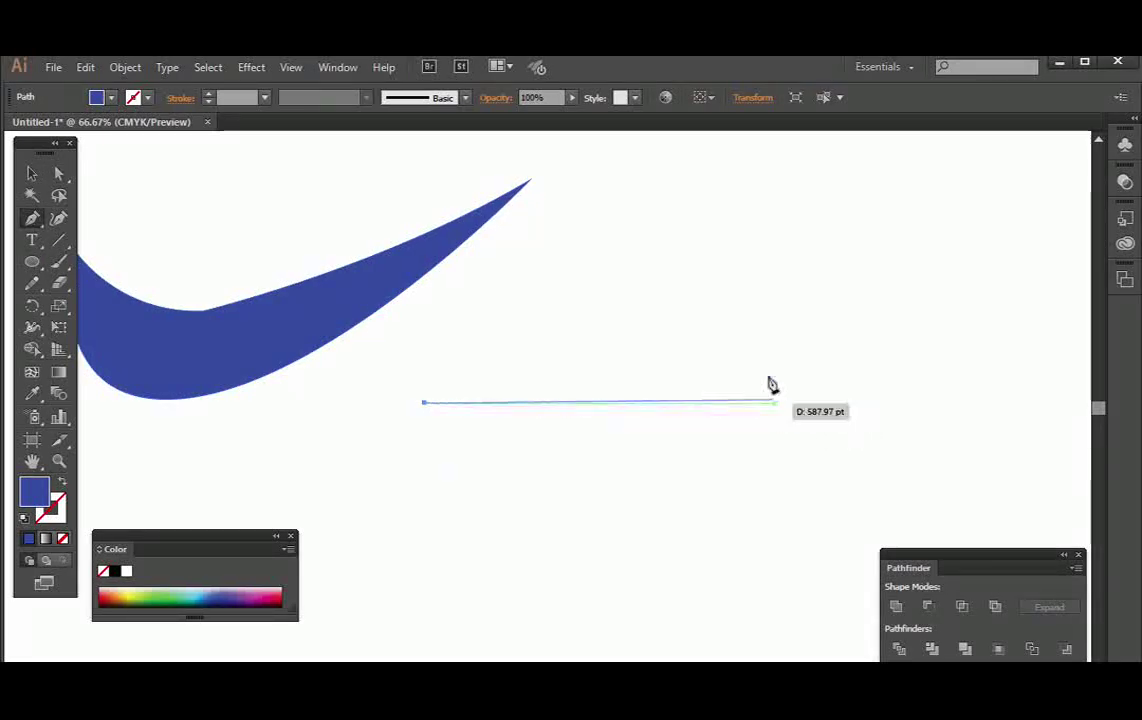
click(807, 295)
drag(807, 295, 1057, 167)
scroll(974, 212, up, 3)
scroll(821, 352, down, 4)
drag(829, 341, 731, 393)
scroll(823, 314, up, 1)
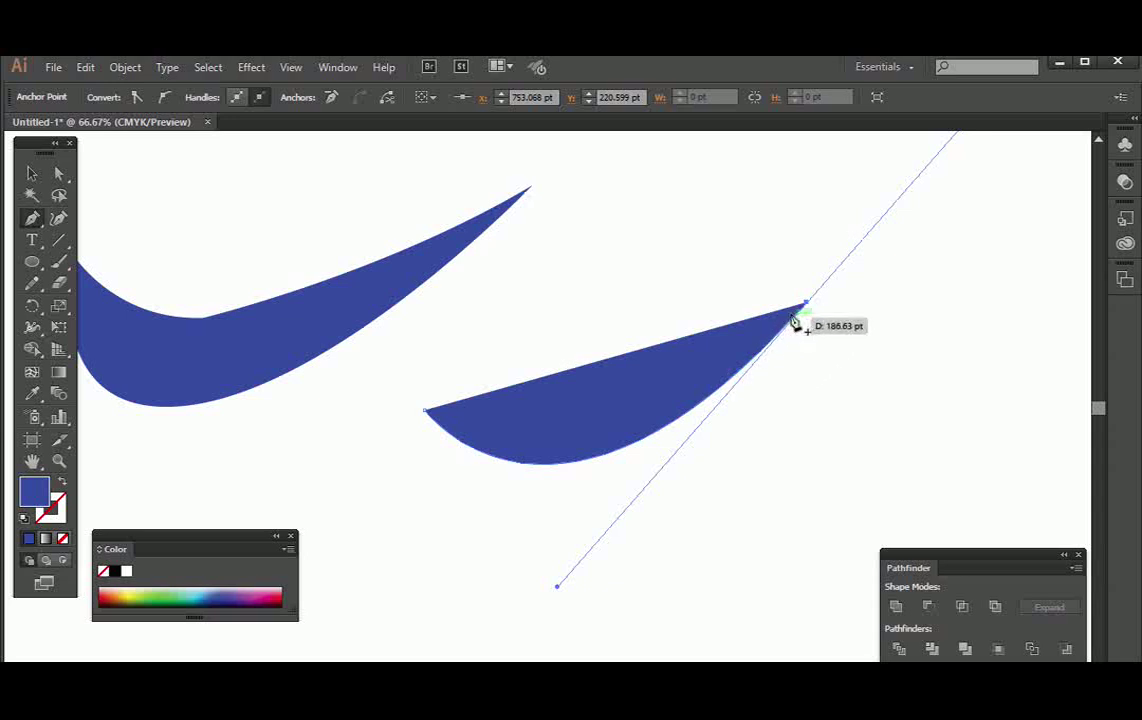
drag(808, 306, 297, 626)
mouse_move(425, 410)
mouse_down()
mouse_move(433, 473)
mouse_move(424, 413)
mouse_up()
- Delete both blue swoosh shapes from the canvas
key(v)
click(135, 229)
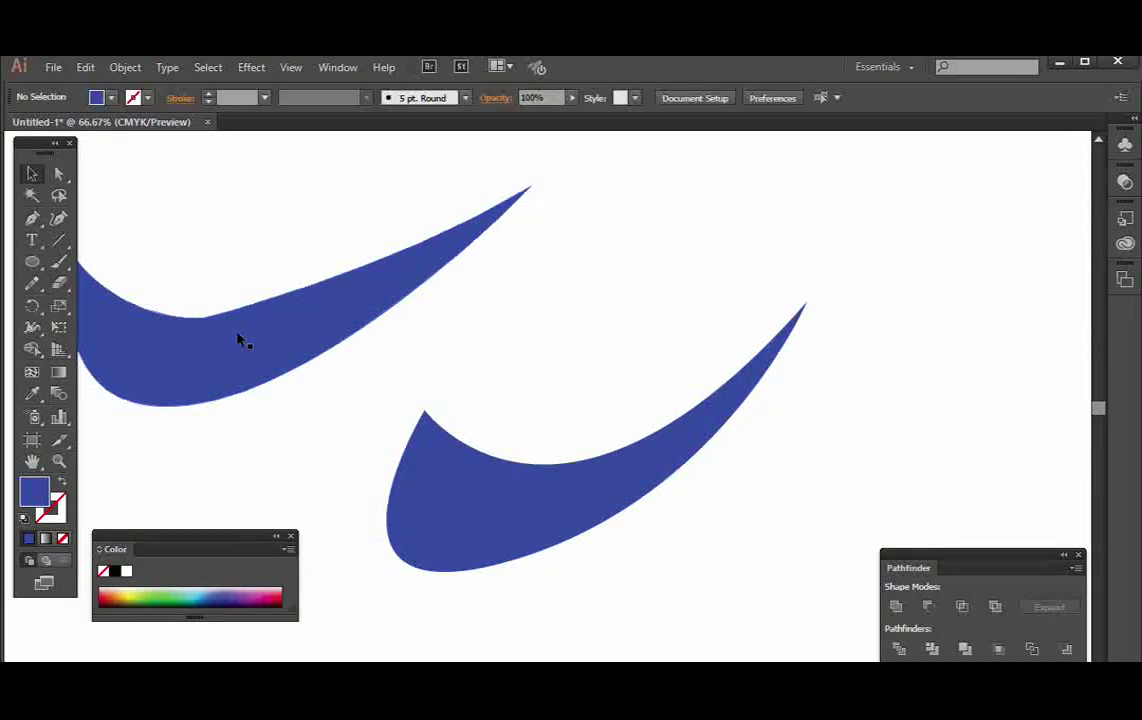
click(240, 340)
key(Delete)
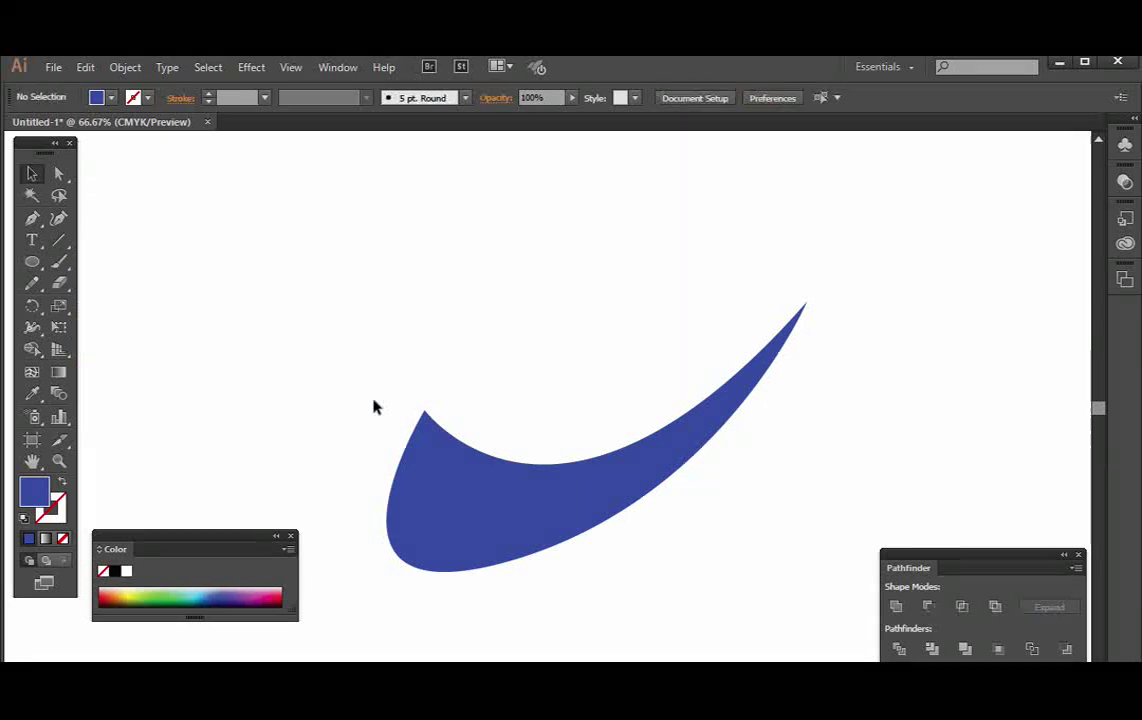
click(423, 462)
key(Delete)
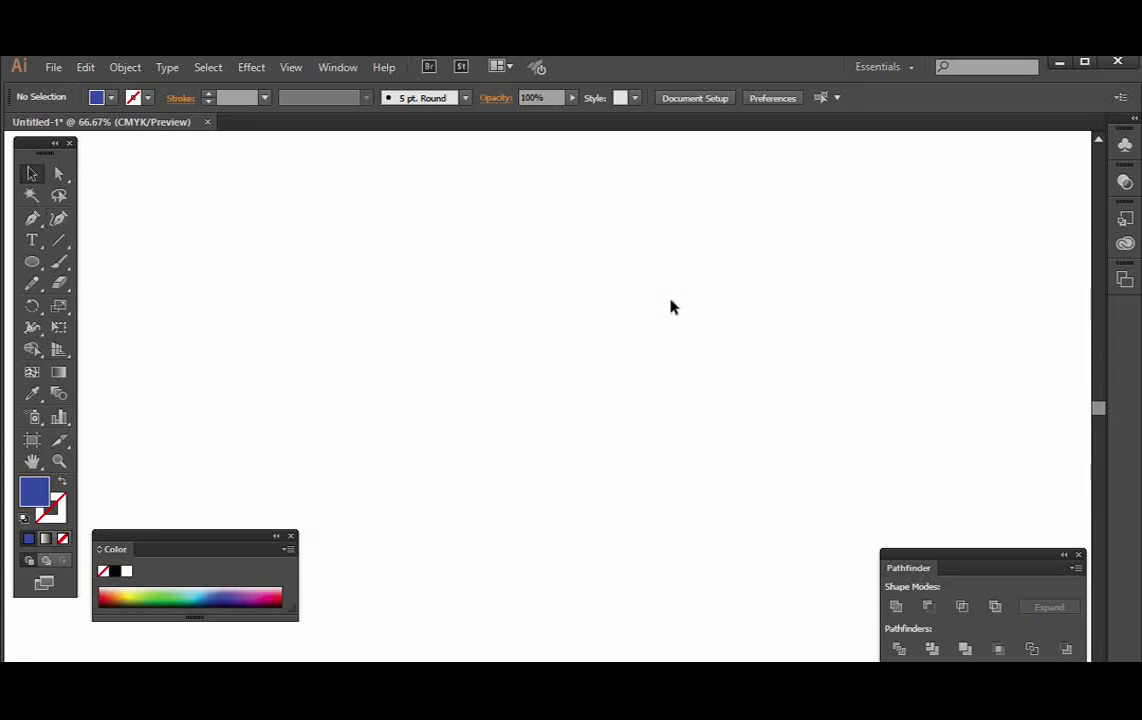
- Draw a large blue ellipse and a smaller one overlapping its upper right edge
drag(9, 261, 3, 261)
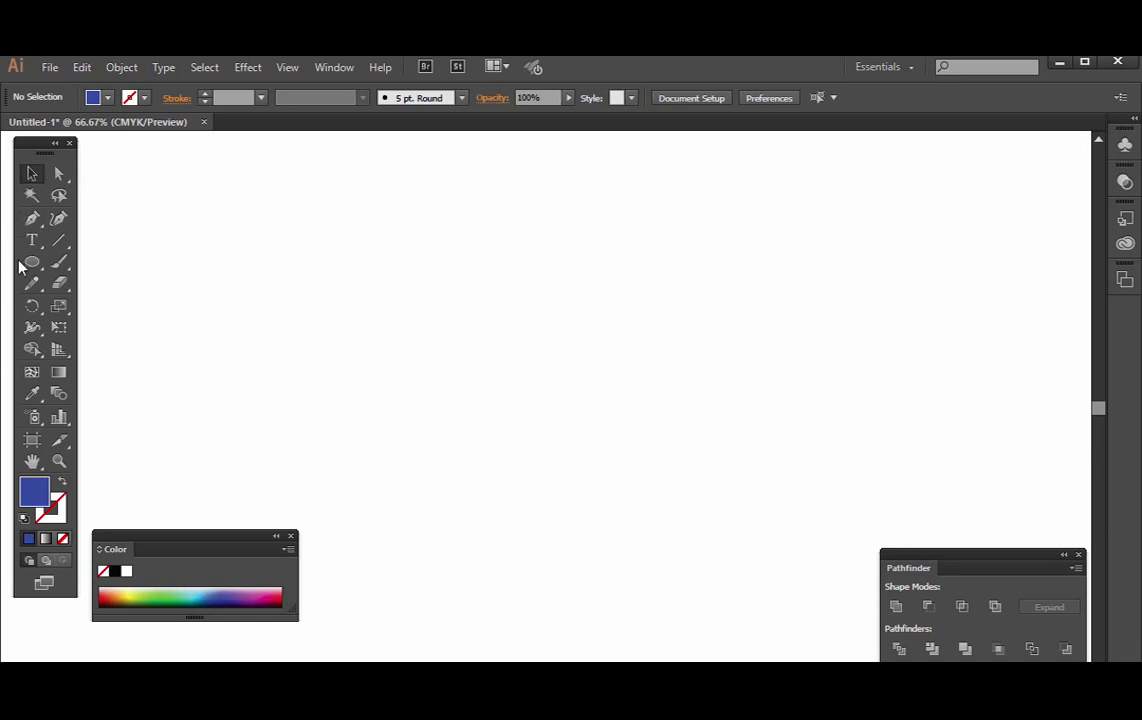
click(31, 264)
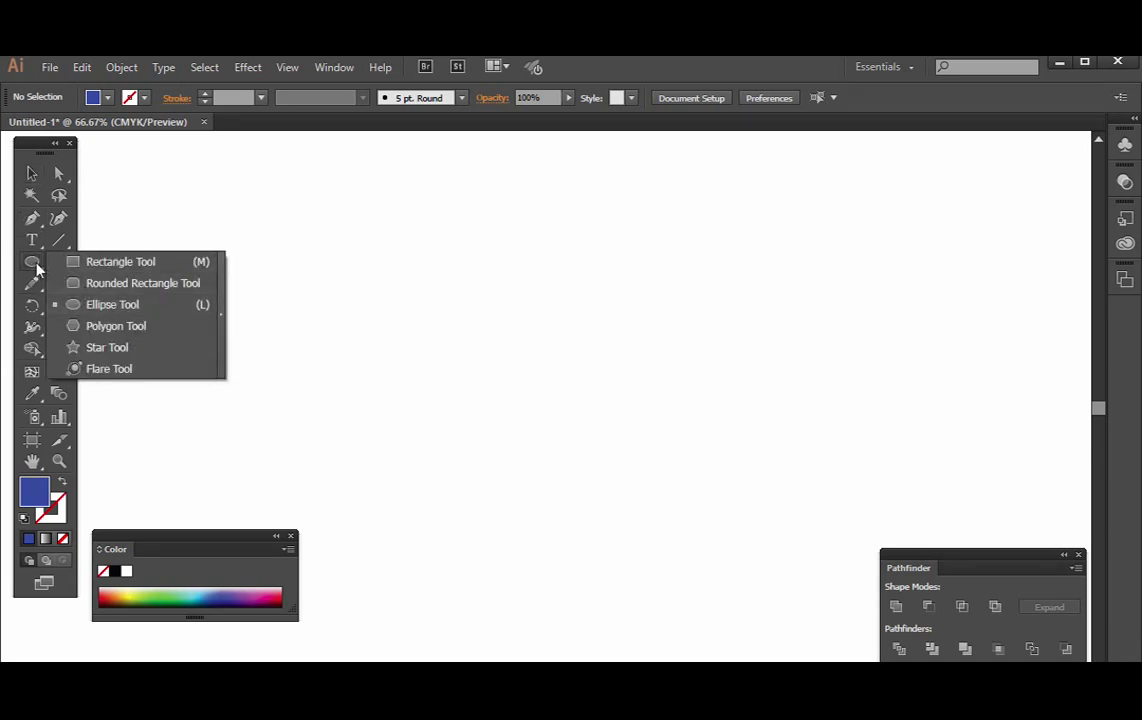
click(92, 308)
drag(367, 237, 596, 449)
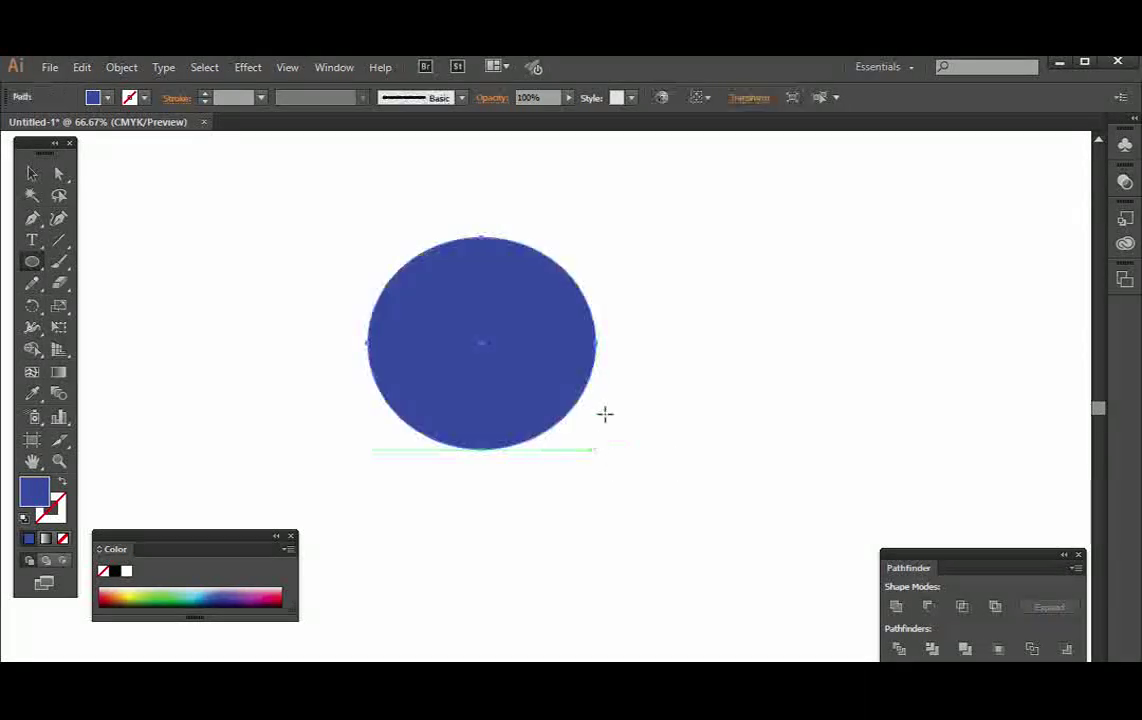
drag(655, 235, 537, 348)
- Subtract the small ellipse from the large one with the Minus Front shape mode to cut a bite
click(31, 174)
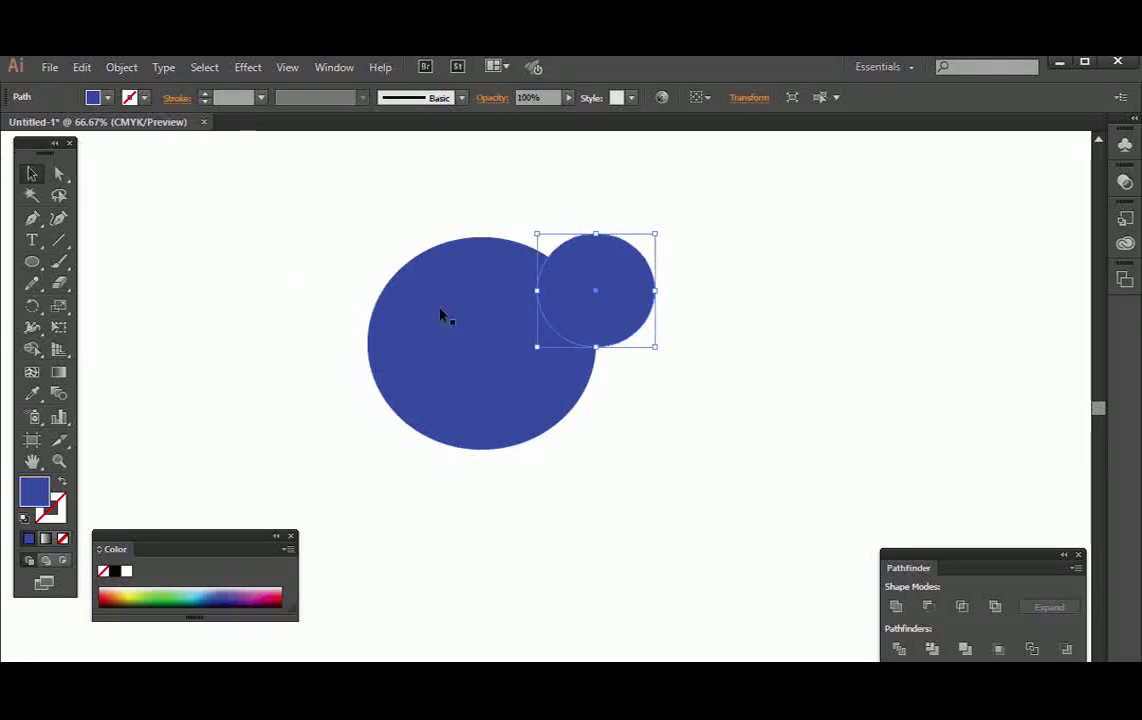
drag(351, 203, 668, 445)
drag(973, 556, 885, 370)
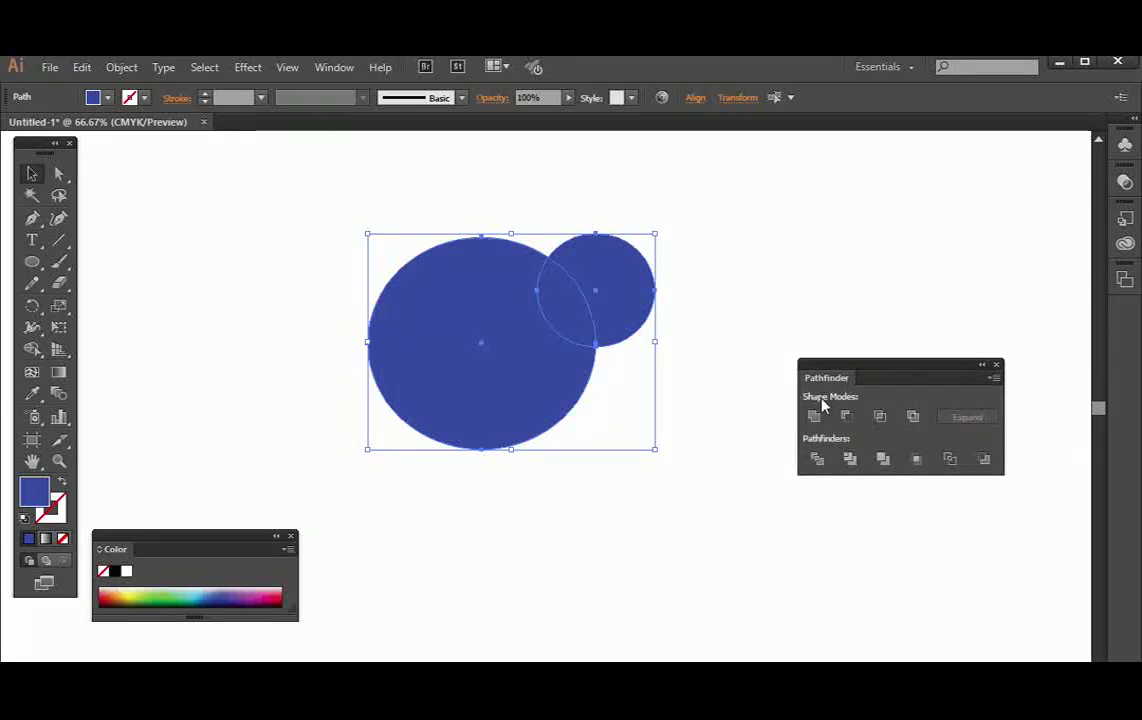
click(333, 70)
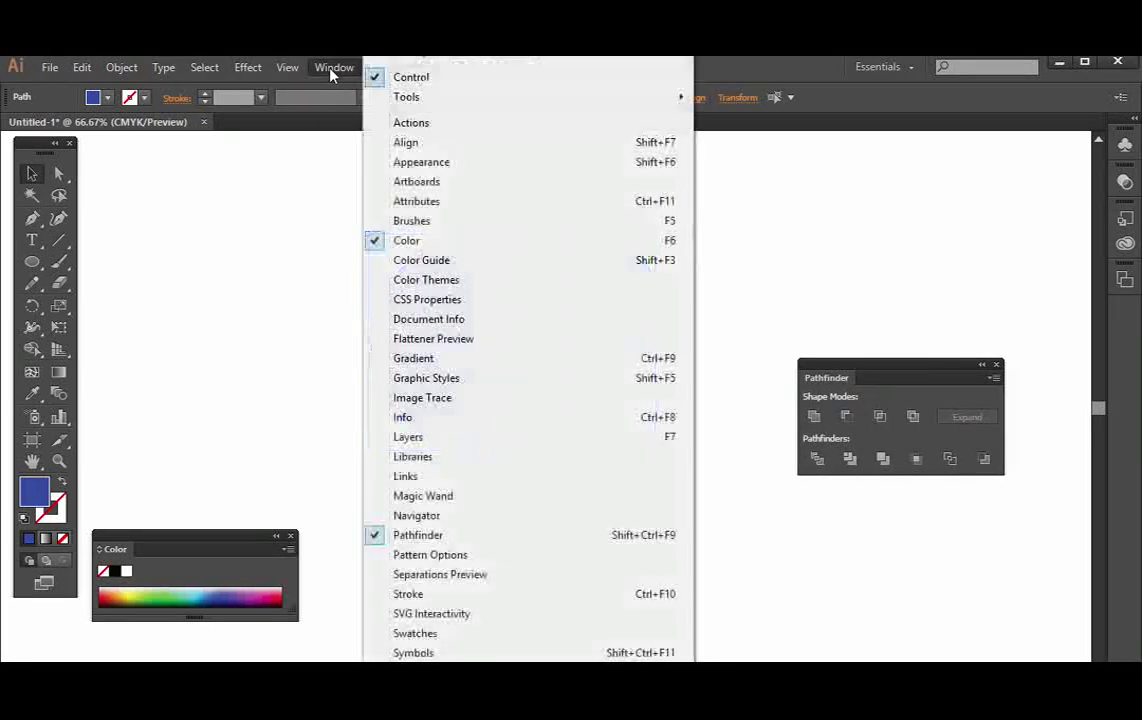
click(874, 373)
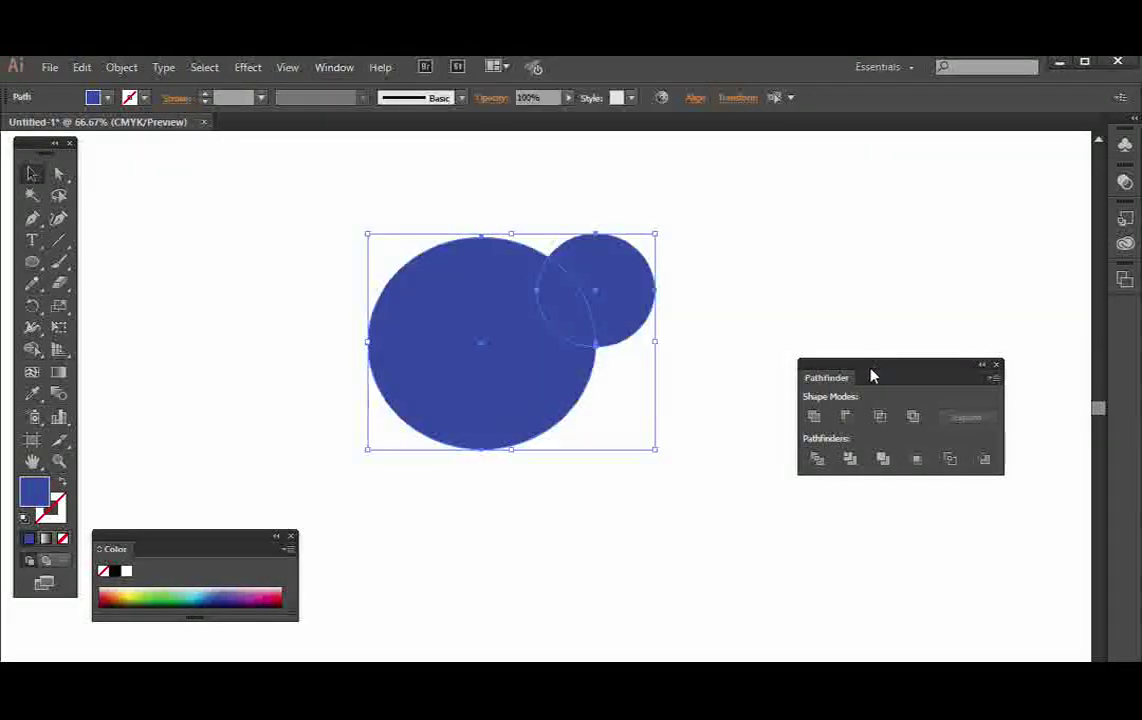
click(846, 416)
click(757, 270)
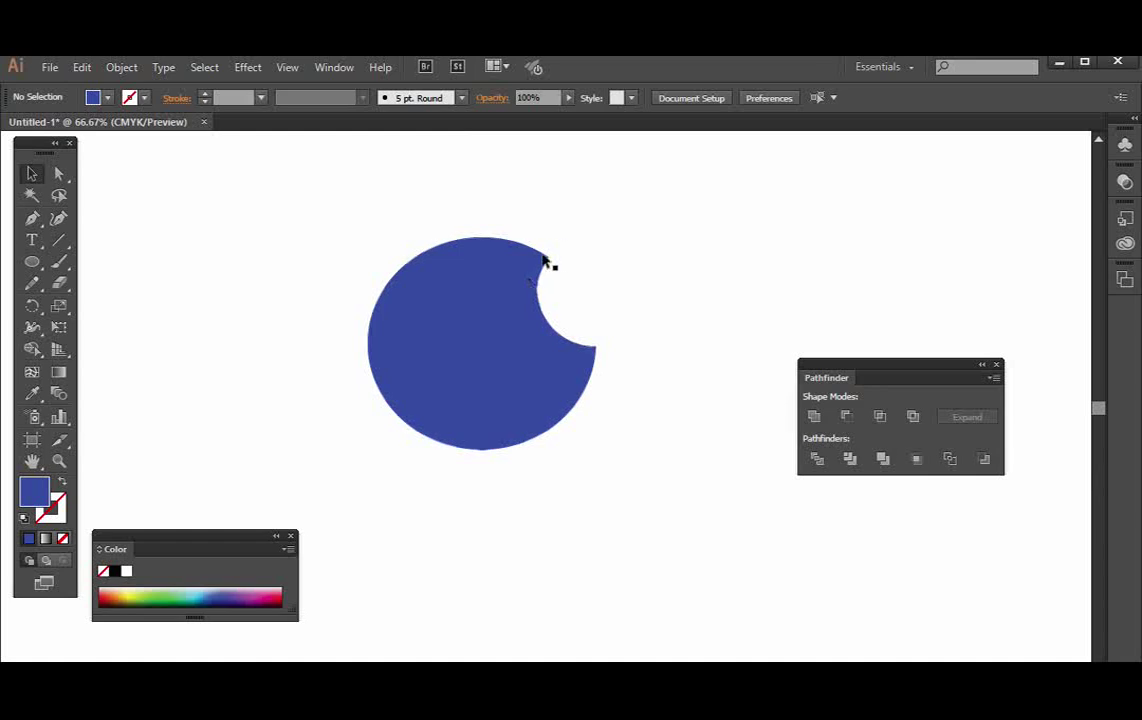
- Move the bitten ellipse to the left and draw a new large blue circle beside it
drag(460, 325, 169, 303)
click(32, 262)
mouse_move(480, 245)
mouse_down()
mouse_move(649, 447)
mouse_move(732, 486)
mouse_up()
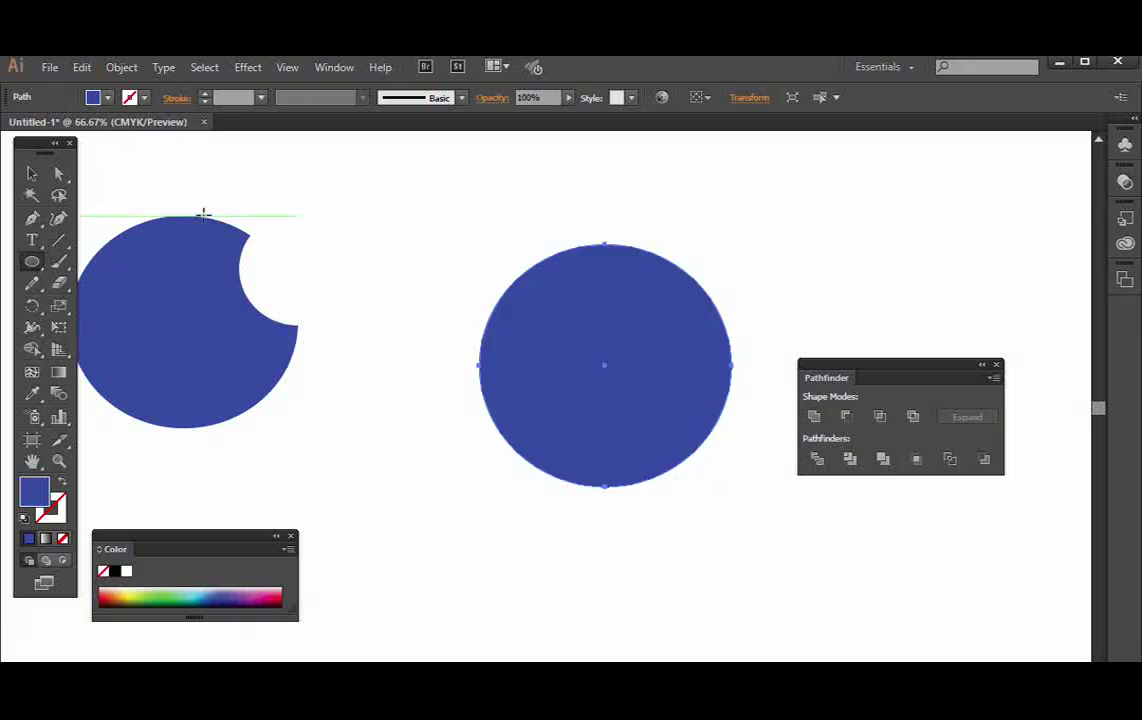
- Add three anchor points along the right edge of the new circle, one above, one between and one below
click(33, 220)
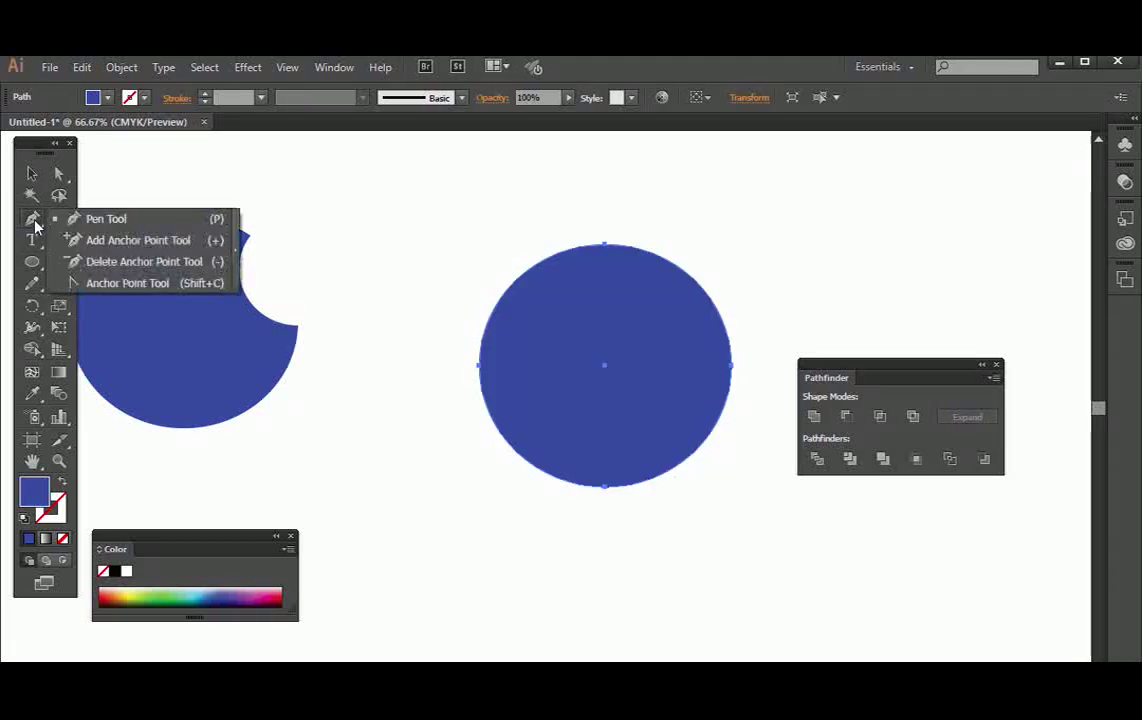
click(84, 244)
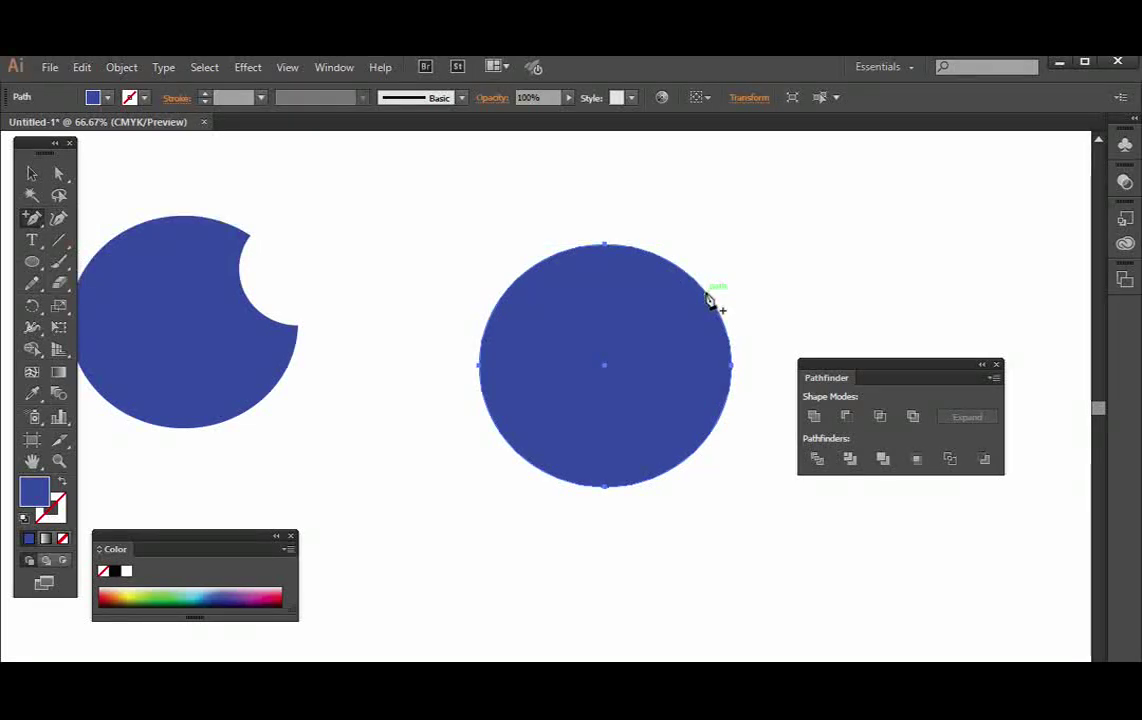
click(716, 303)
click(725, 410)
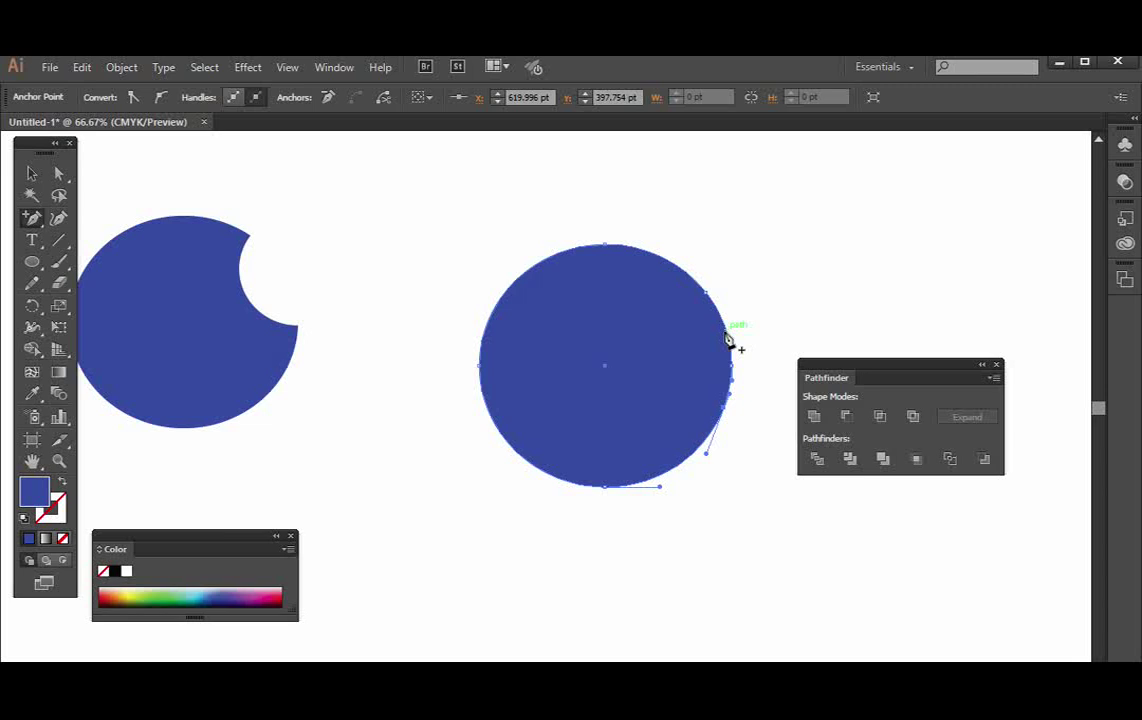
click(731, 335)
- Pull the anchor points on the circle's right edge inward with direct selection to form a rounded bite
click(57, 175)
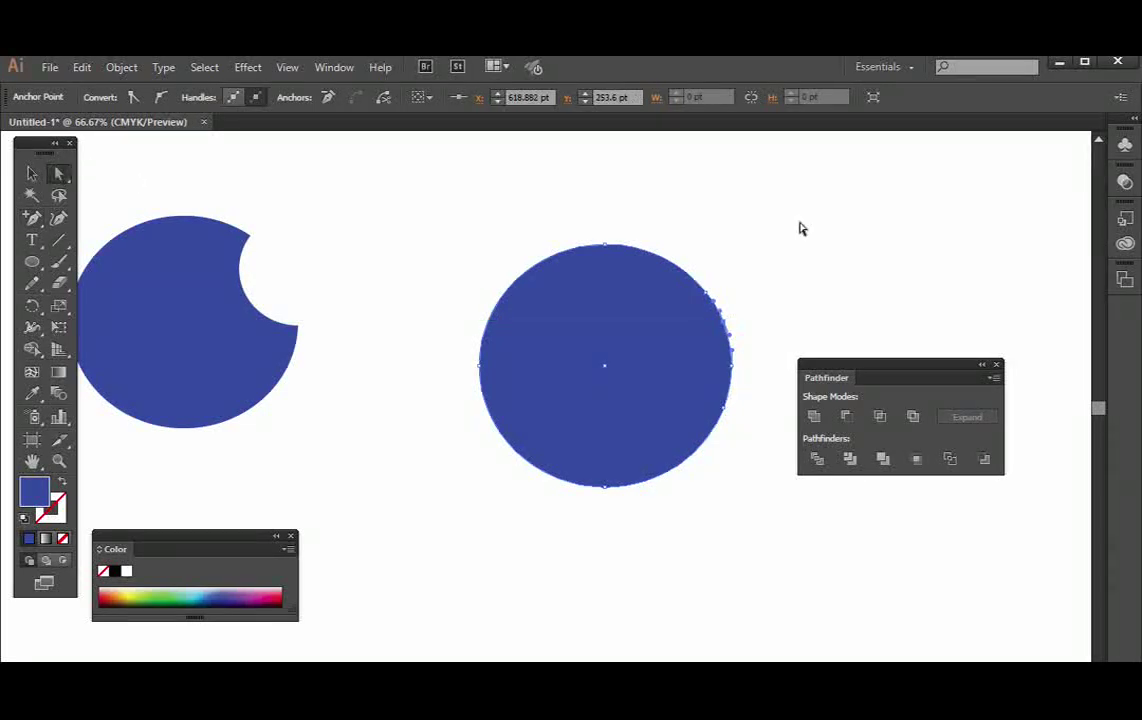
click(798, 228)
drag(716, 331, 678, 374)
click(748, 335)
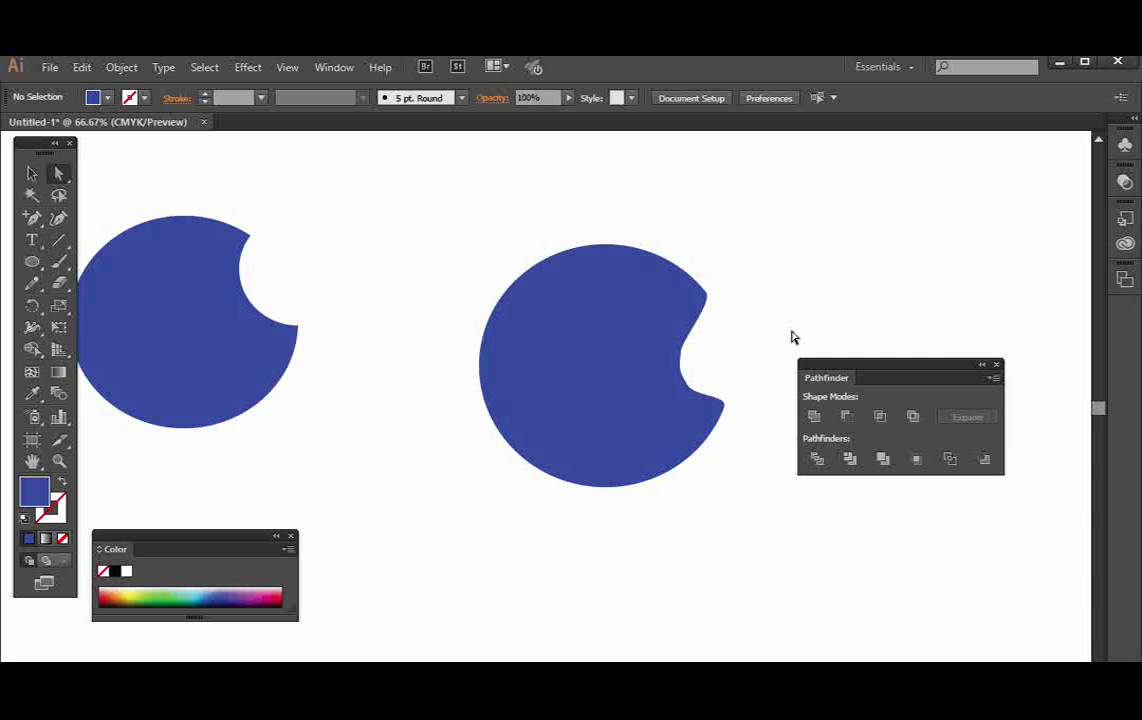
- Move the second bitten circle below the first one and draw a third large blue ellipse in the free space
drag(682, 322, 366, 536)
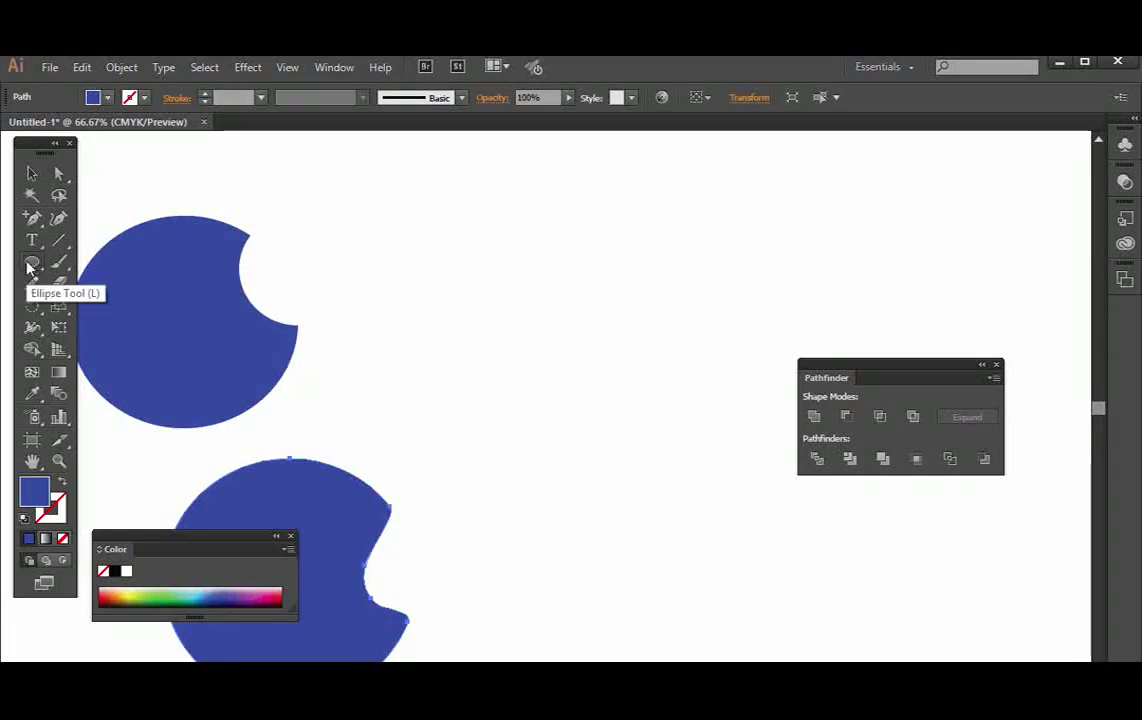
mouse_move(32, 262)
mouse_down()
mouse_move(100, 345)
mouse_move(115, 304)
mouse_up()
drag(470, 216, 725, 460)
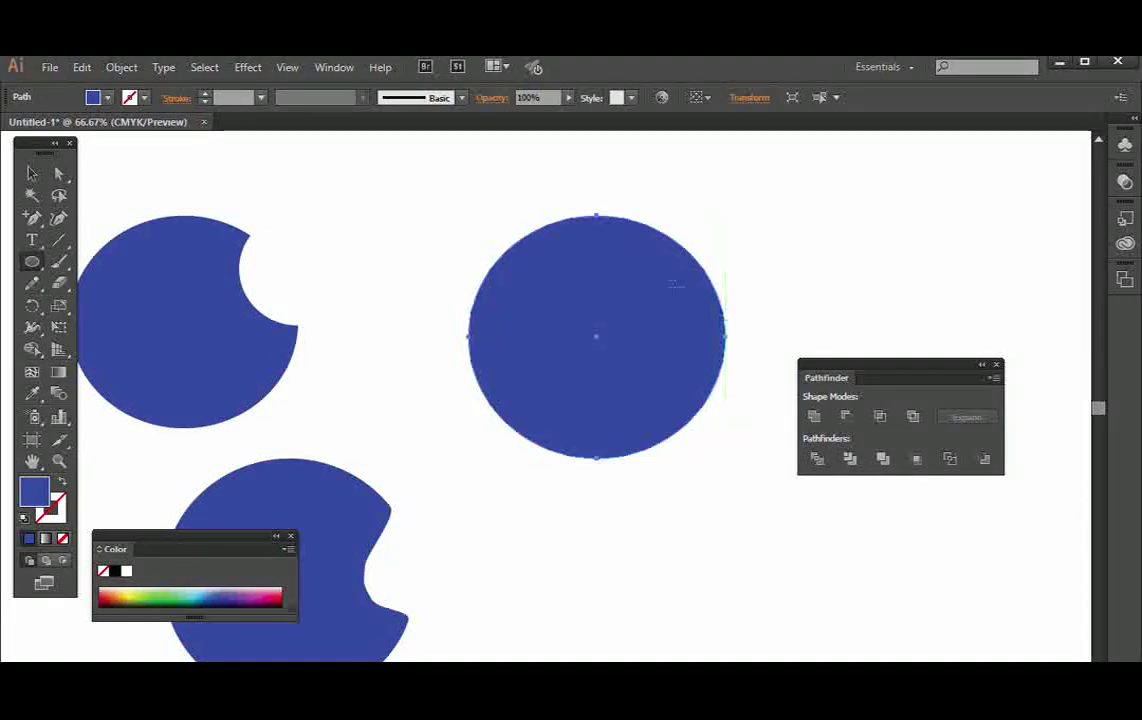
- Cut a small bite into the upper right edge of the third circle with the Bloat tool
click(32, 327)
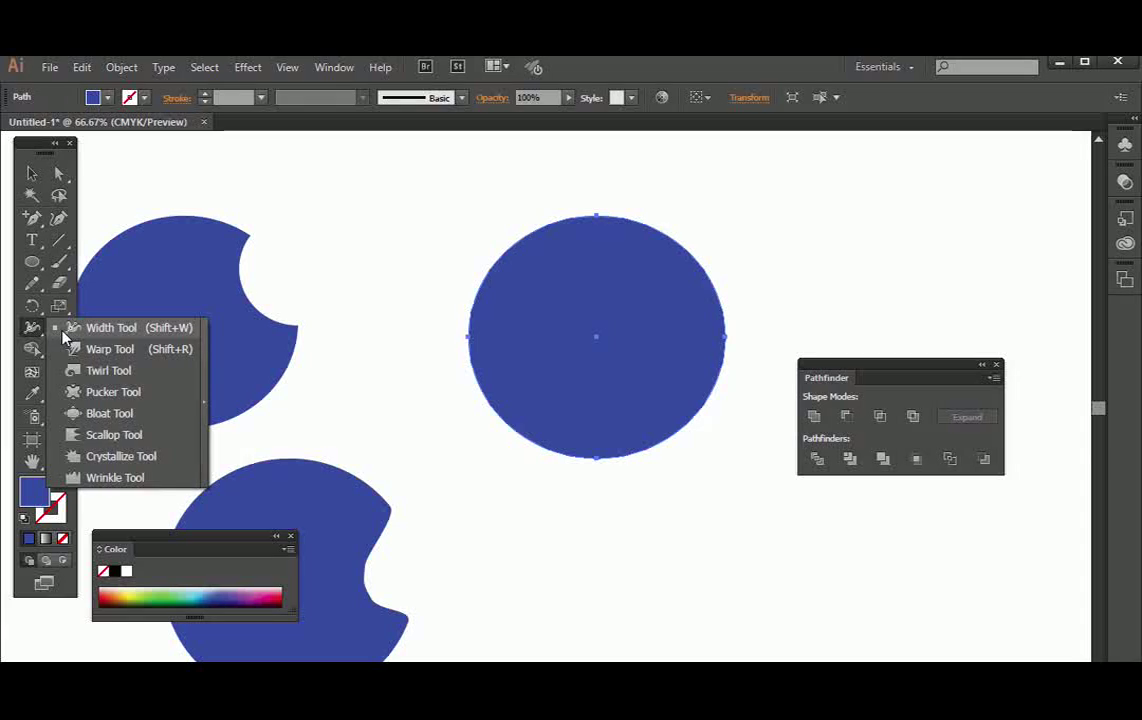
click(80, 418)
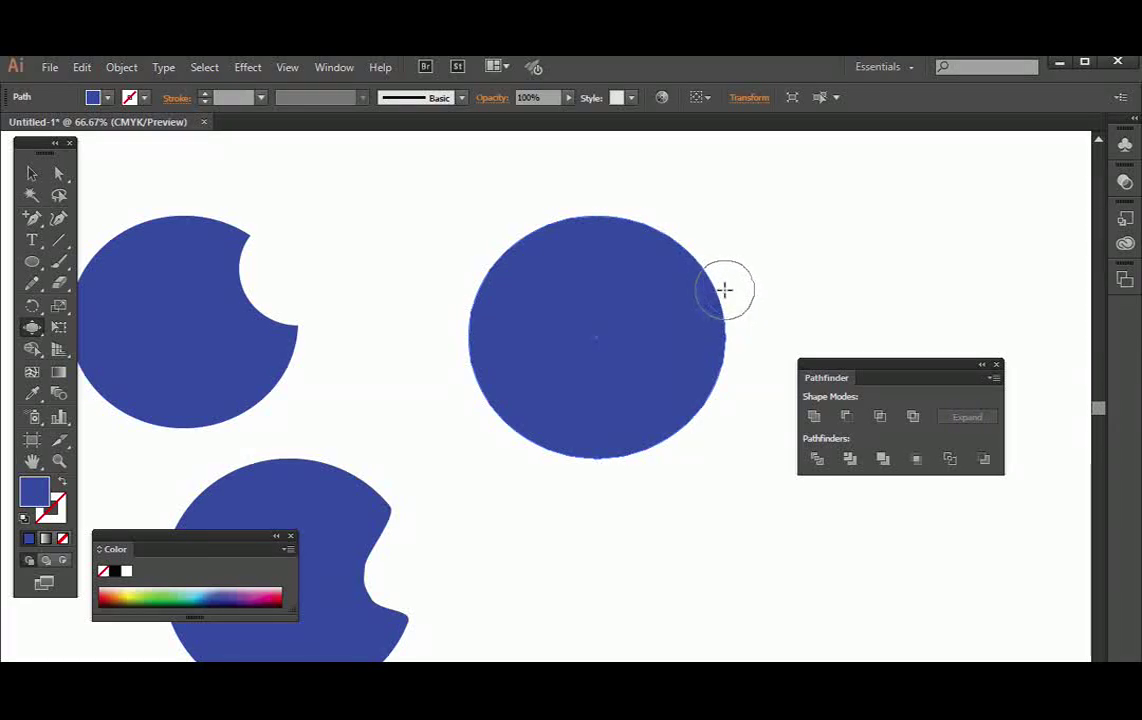
click(724, 289)
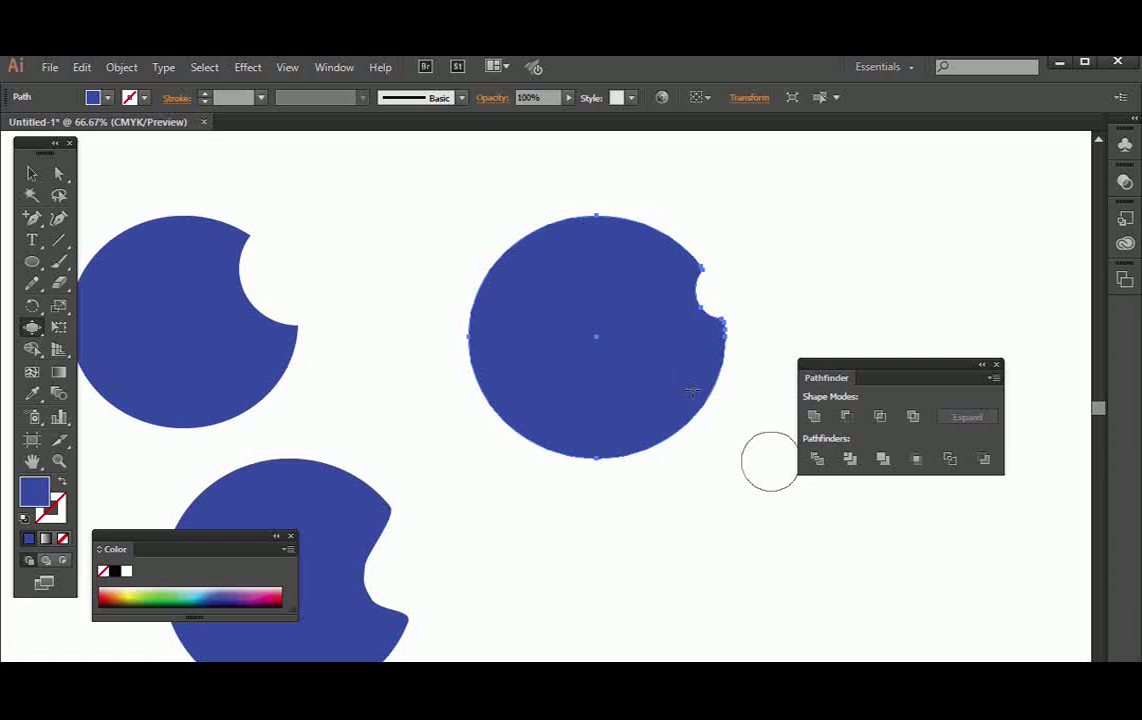
- Set the Bloat brush to 400 pt wide and 400 pt high and enlarge the bite in the circle's upper right edge
double_click(33, 326)
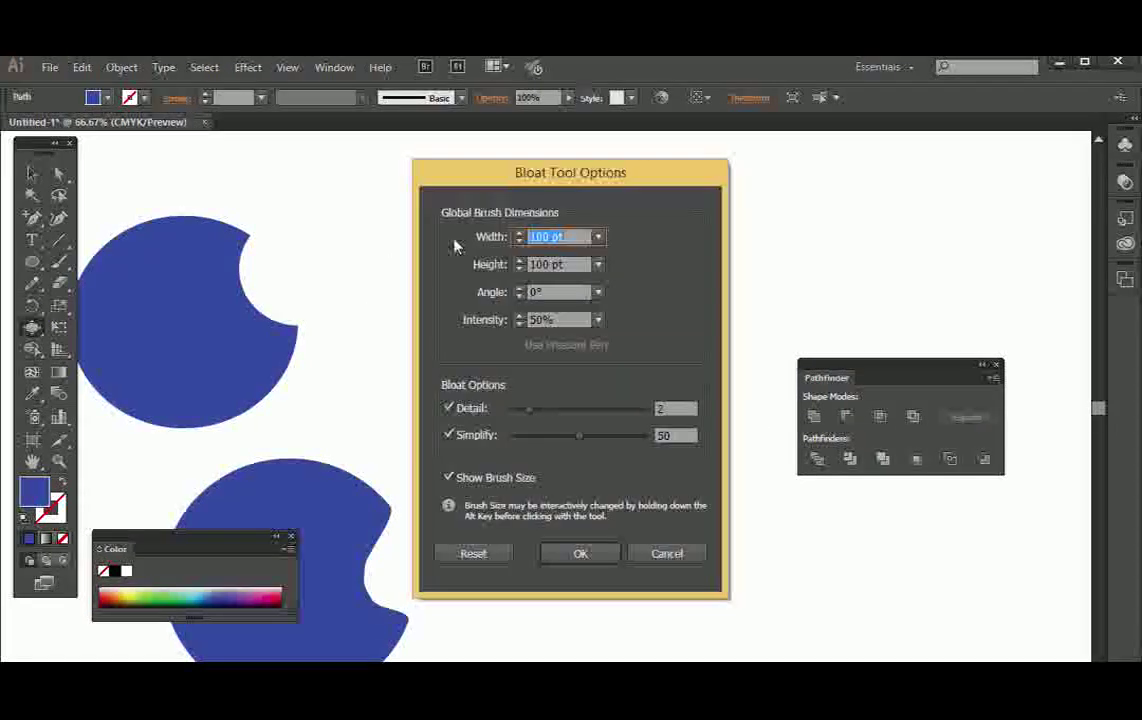
click(599, 238)
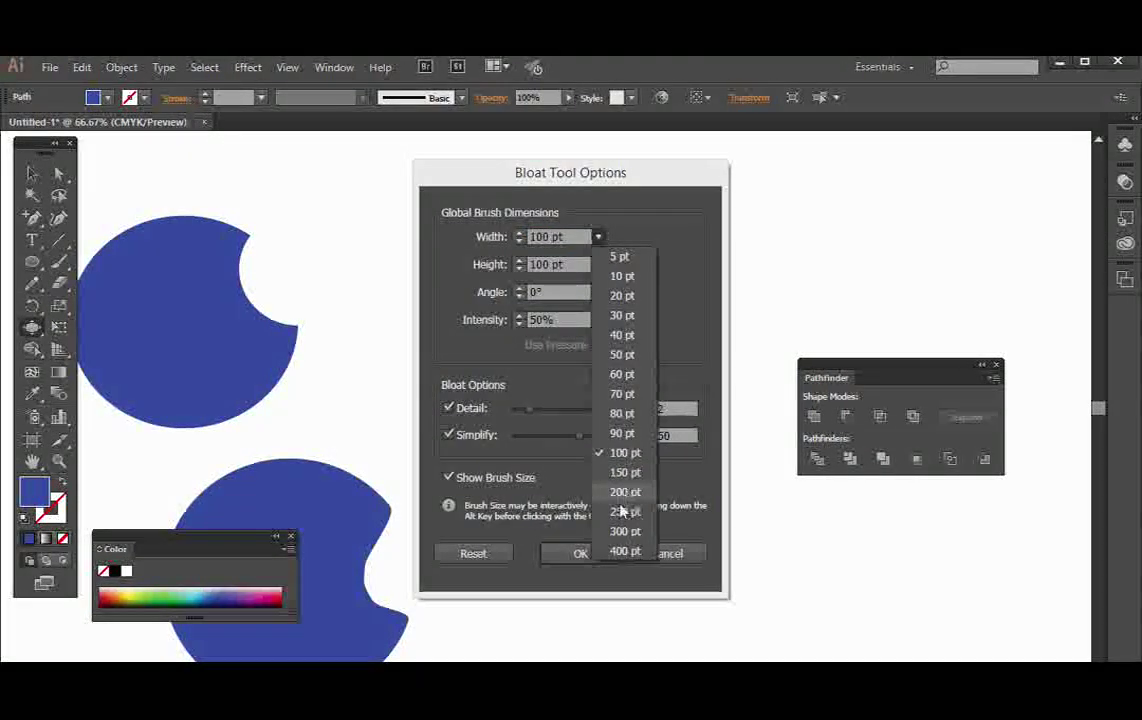
click(622, 511)
click(599, 238)
click(625, 551)
click(598, 265)
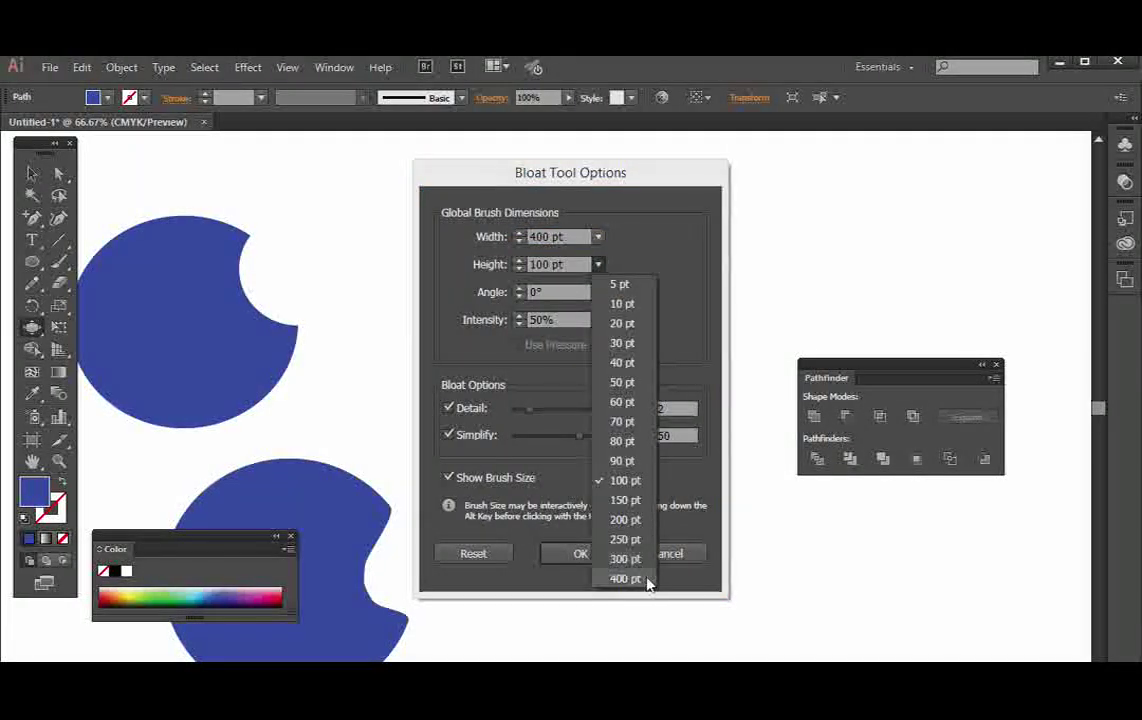
click(625, 578)
click(580, 553)
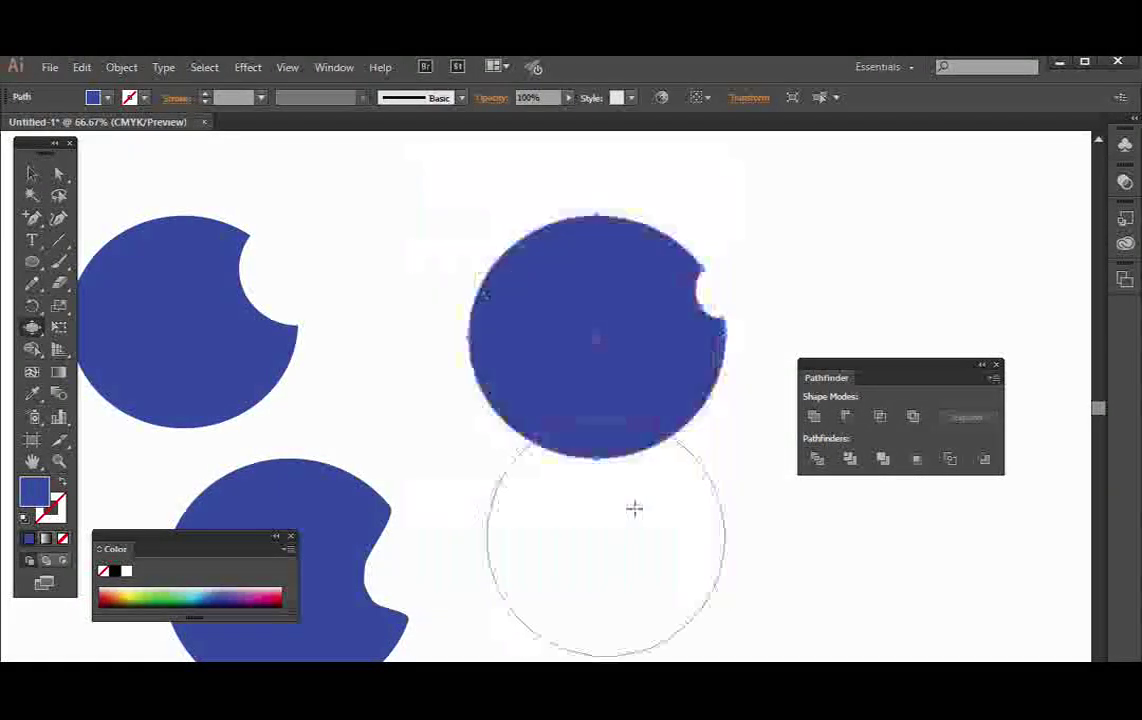
click(777, 262)
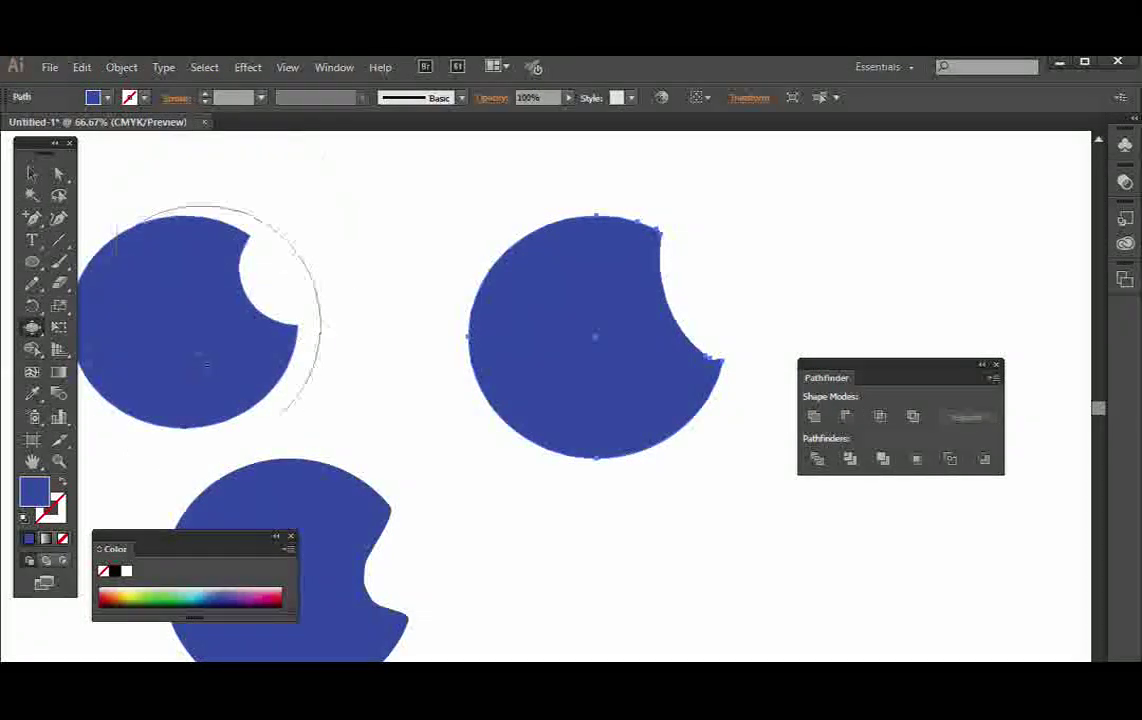
click(32, 173)
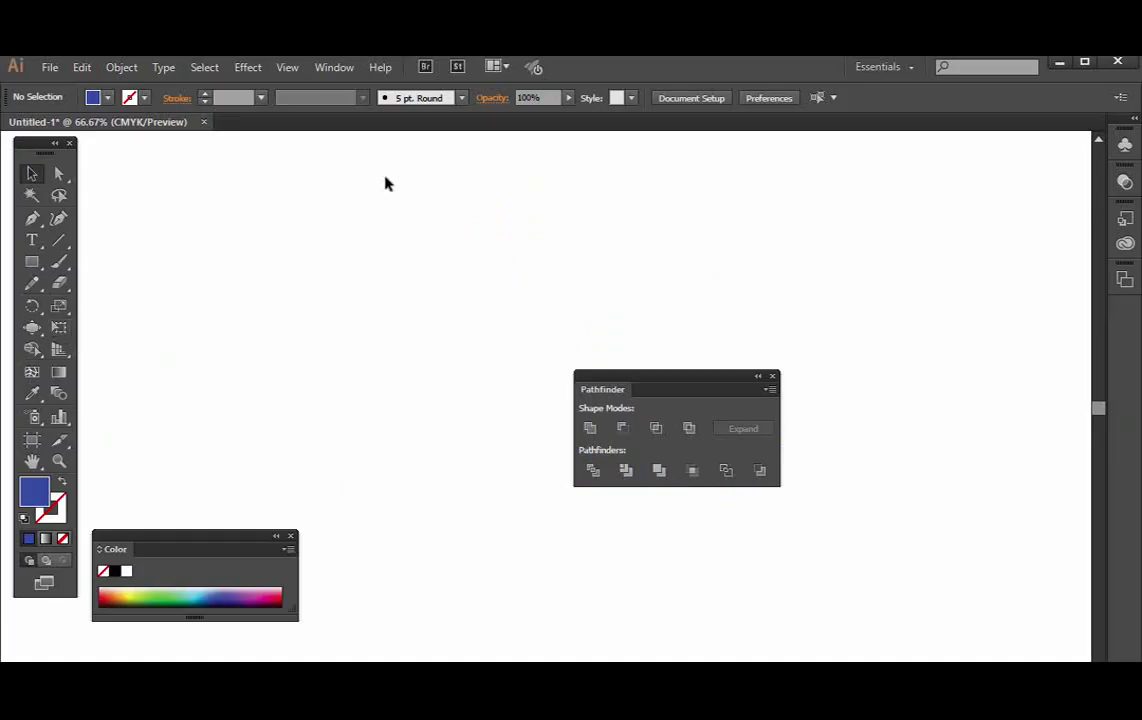
- Show the Color Guide, set the fill to light blue and look through its harmony rules
click(331, 67)
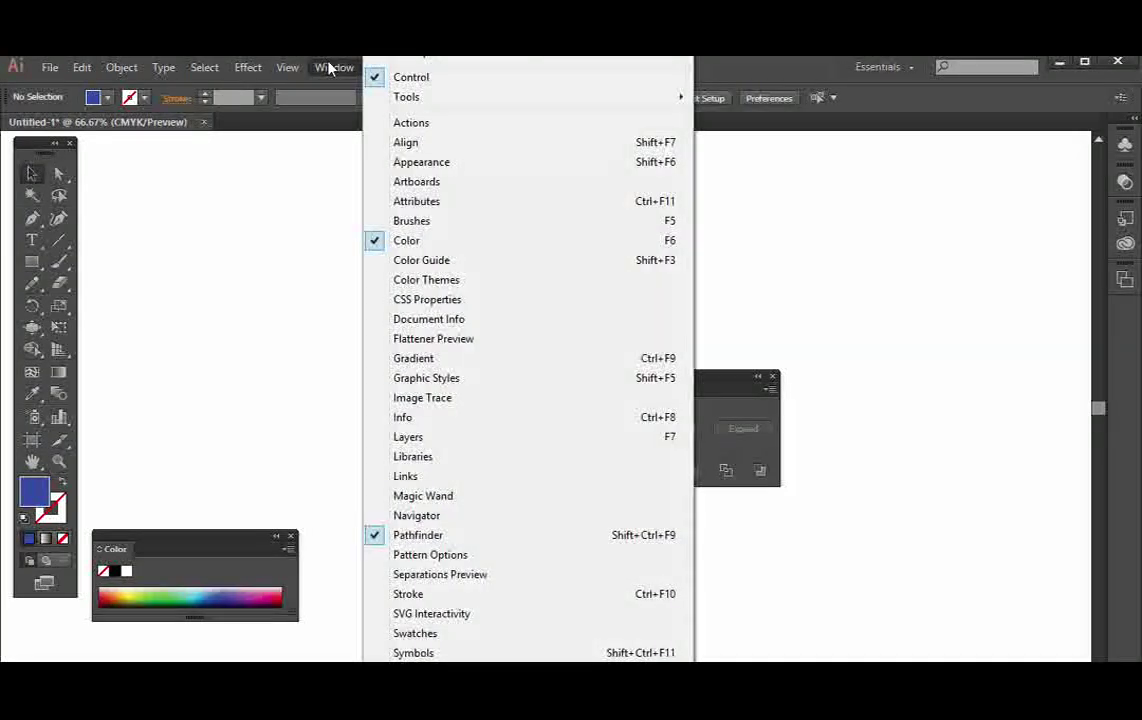
click(420, 260)
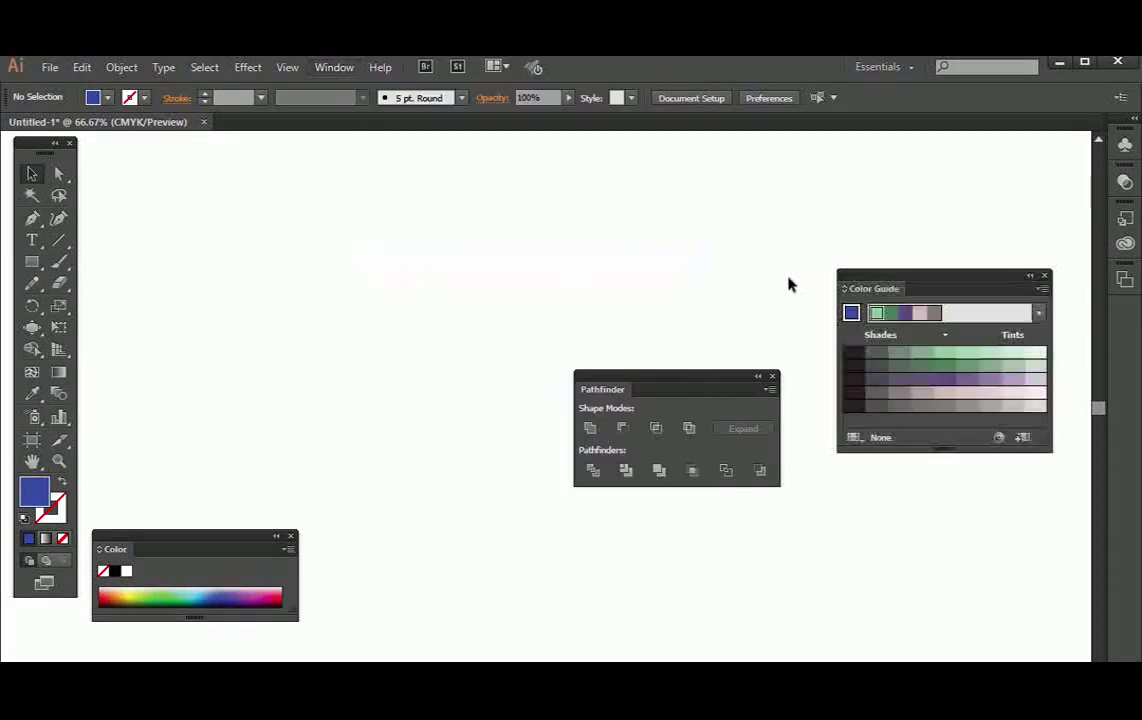
drag(155, 592, 200, 588)
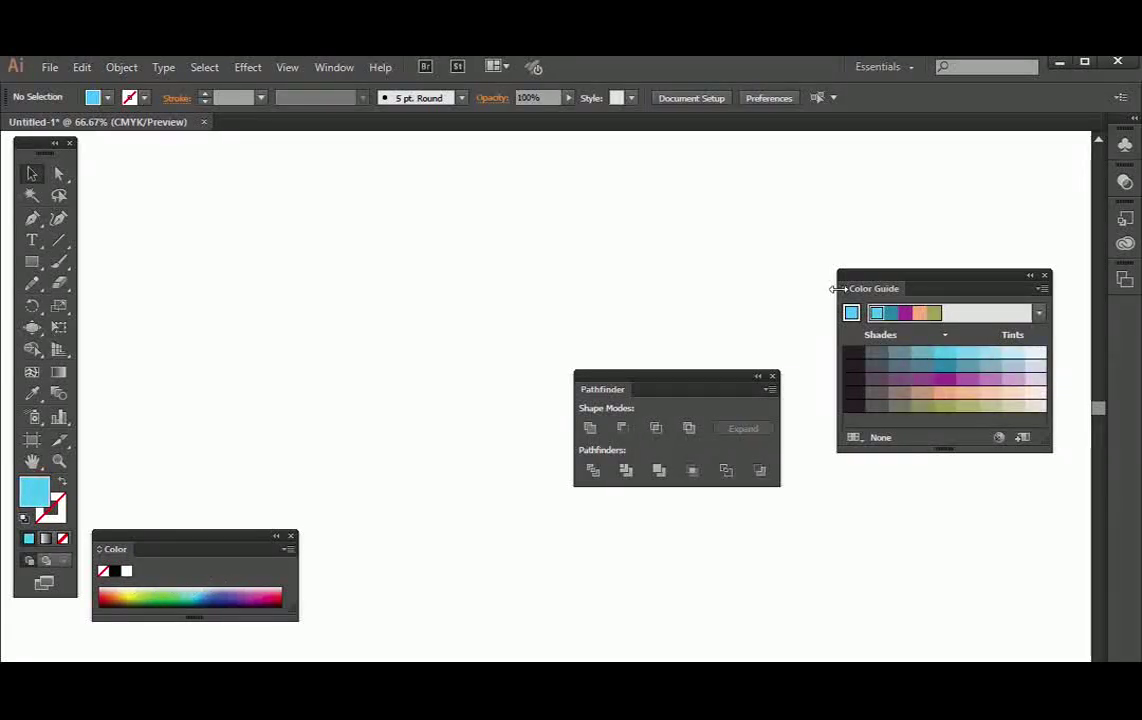
click(1038, 313)
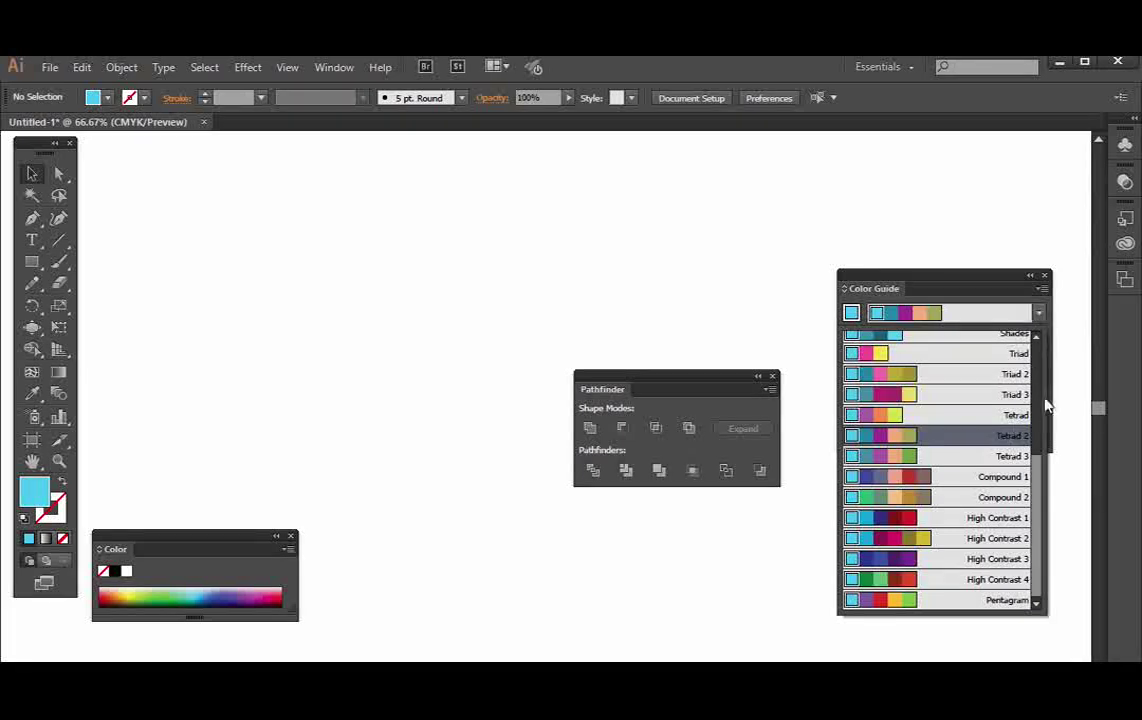
scroll(1045, 401, up, 5)
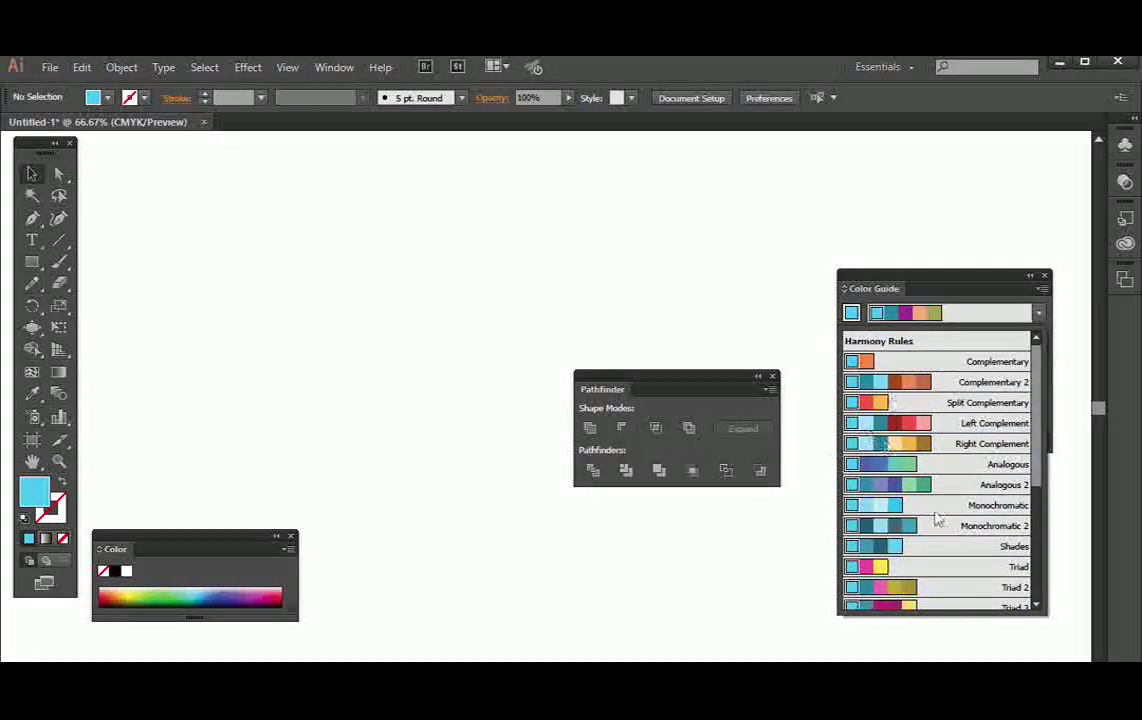
- Draw two light blue rectangles of similar size side by side in the upper part of the canvas
click(30, 258)
click(32, 262)
drag(32, 262, 104, 265)
drag(188, 217, 378, 354)
drag(480, 204, 662, 331)
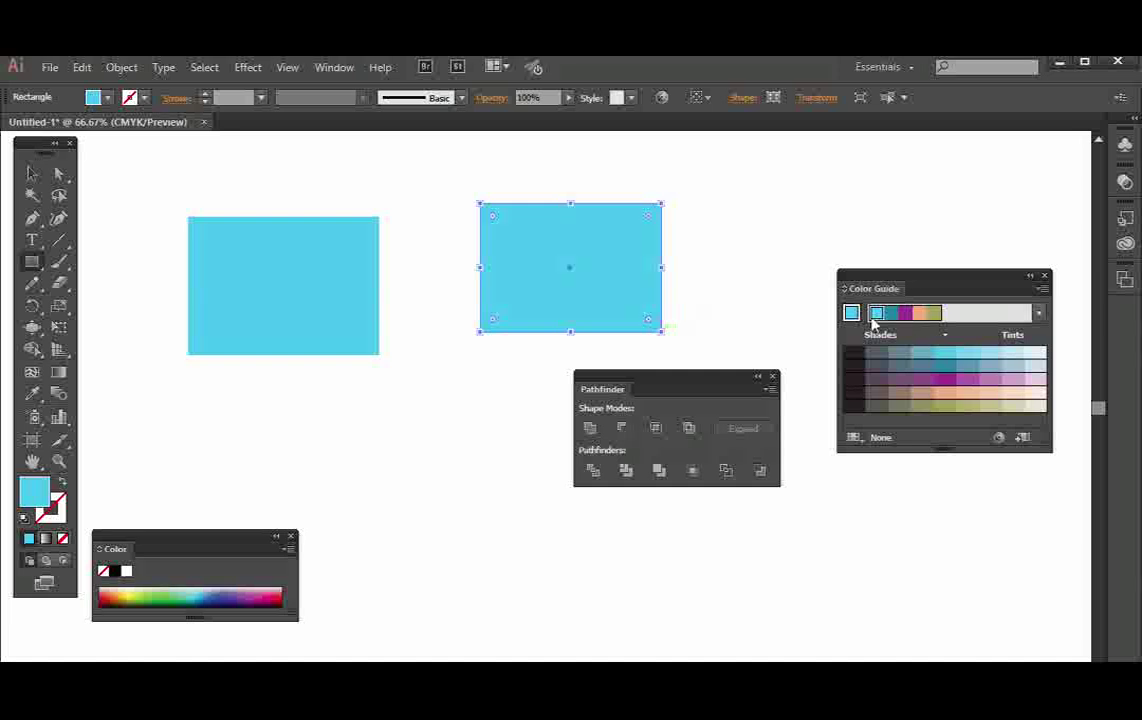
- Try the purple, peach, olive and teal harmony colours from the Color Guide as the fill, finishing with olive green
click(905, 313)
click(919, 313)
click(933, 313)
click(891, 313)
click(938, 314)
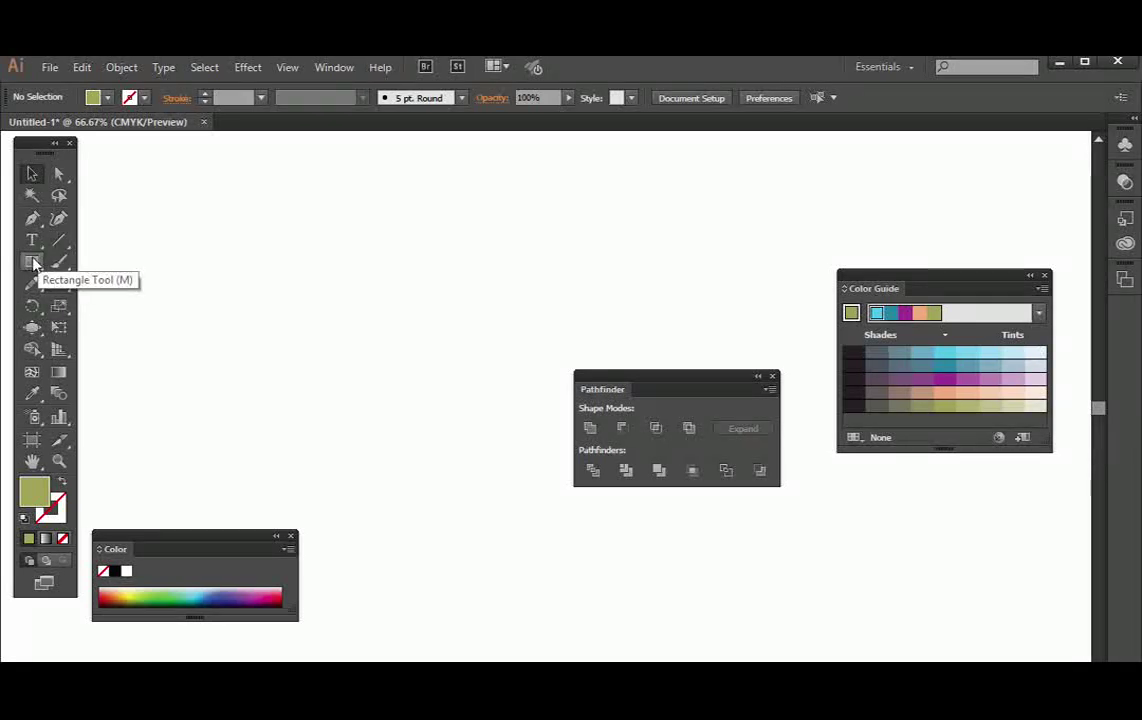
- Draw a small olive green circle with the Ellipse tool in the upper left area of the canvas
click(33, 263)
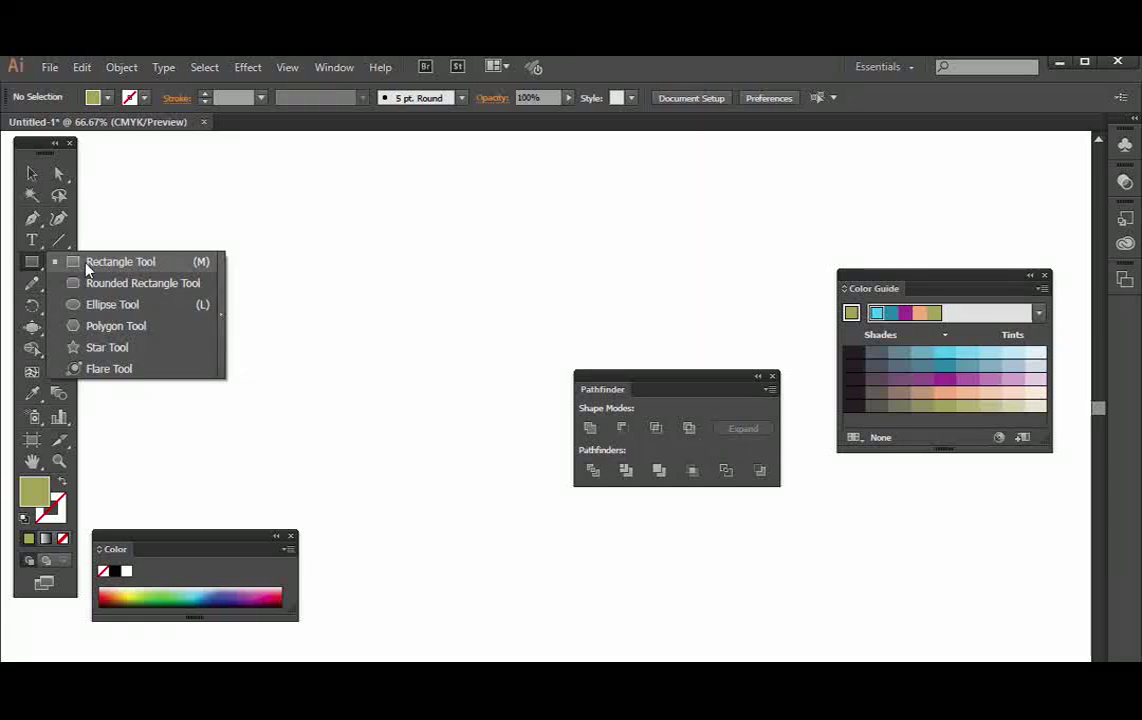
click(112, 306)
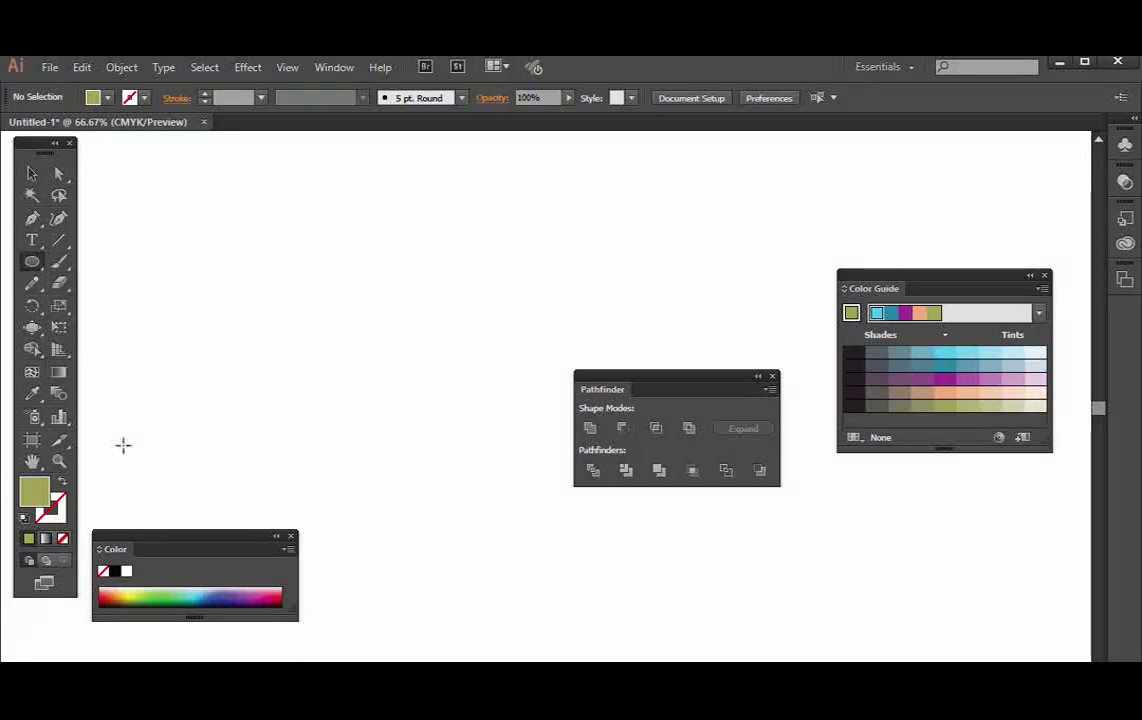
drag(168, 280, 204, 316)
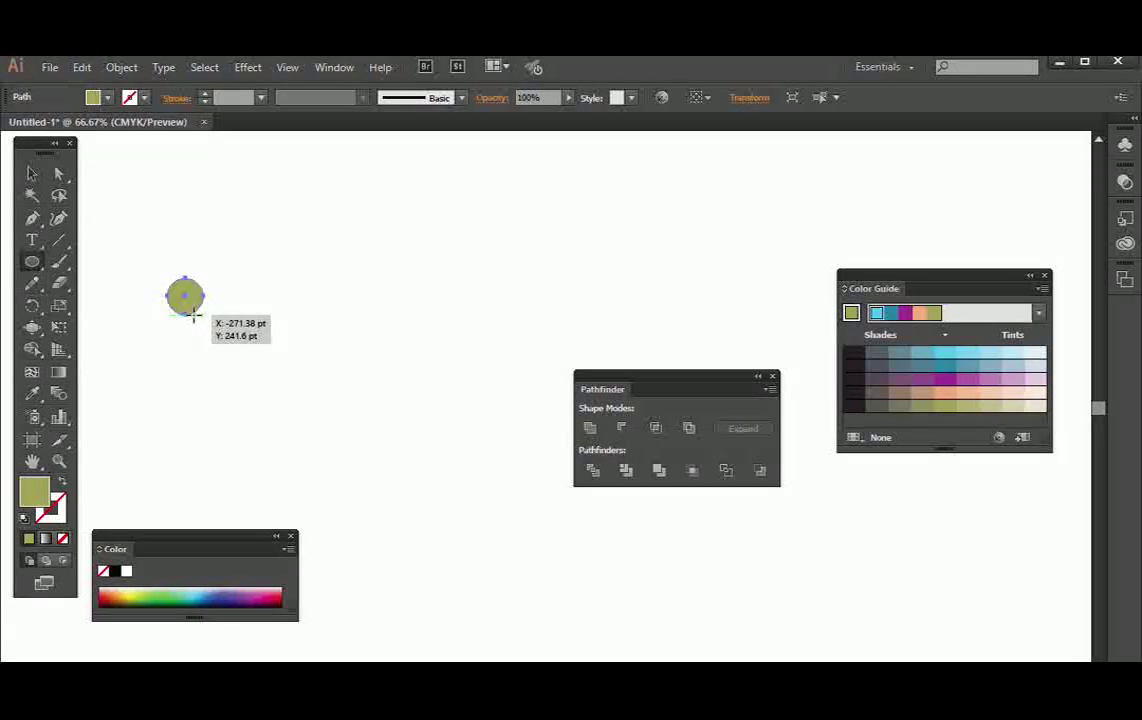
- Duplicate the small circle straight to the right and enlarge the copy from its centre to about 193 pt across
click(32, 173)
key(alt)
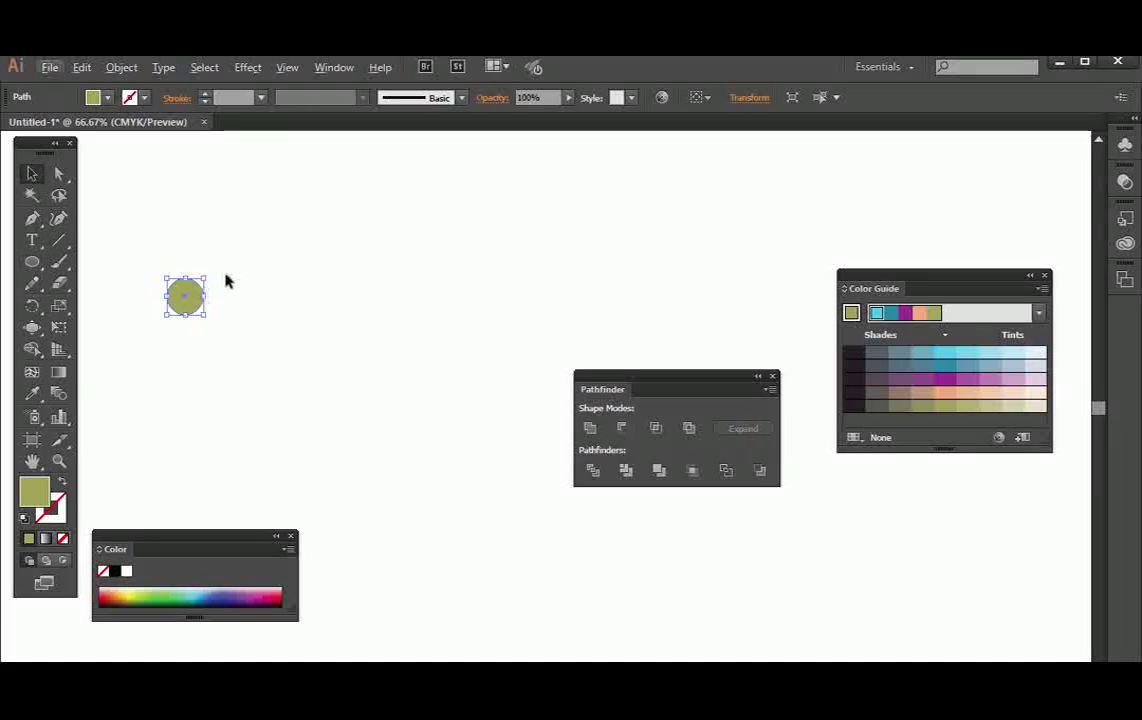
key(alt)
drag(189, 293, 476, 298)
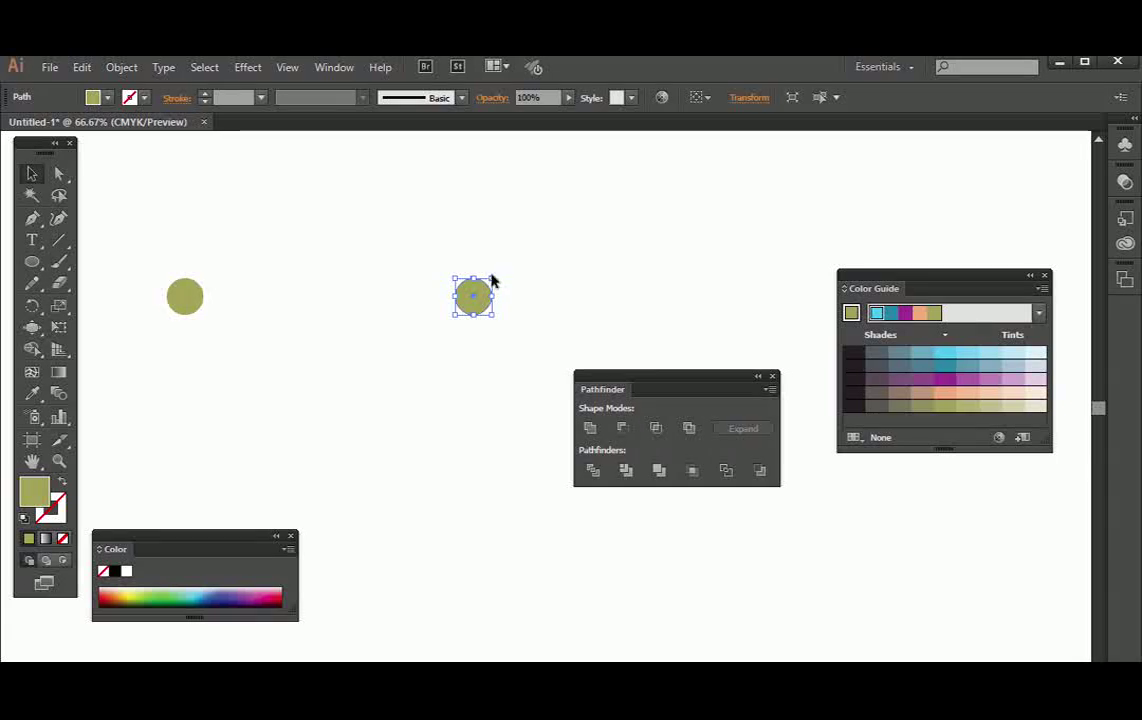
drag(493, 279, 551, 241)
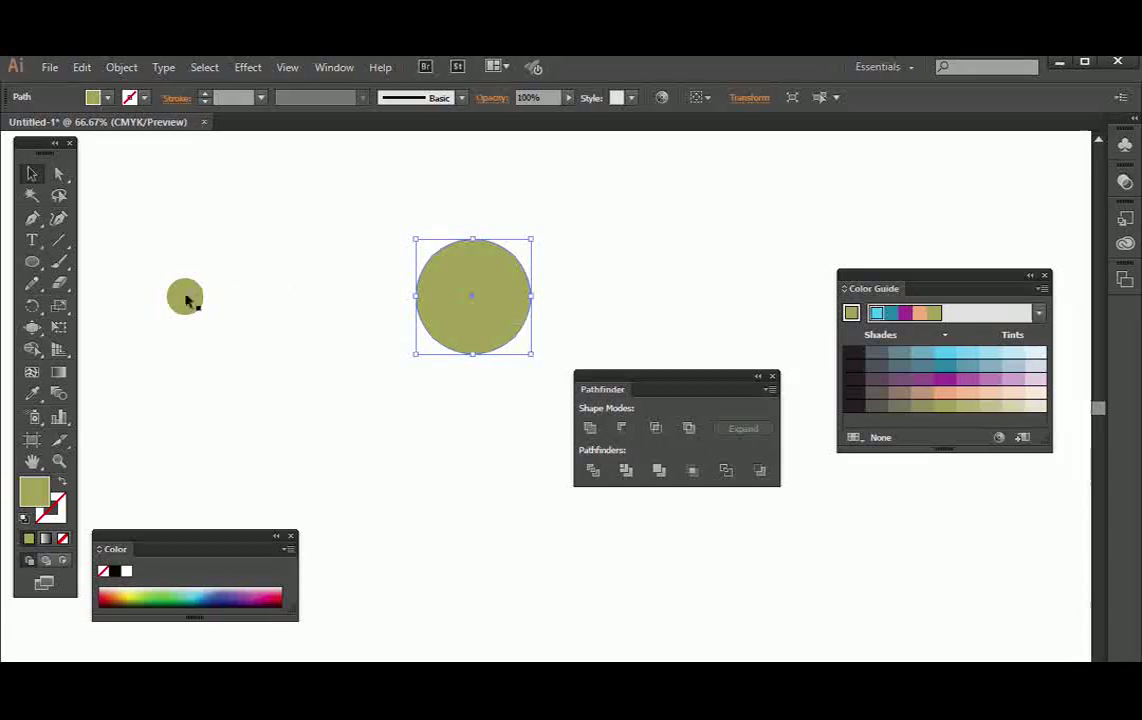
- Fill both circles with the Color Guide's light blue and make a blend between them
drag(138, 245, 454, 434)
click(877, 314)
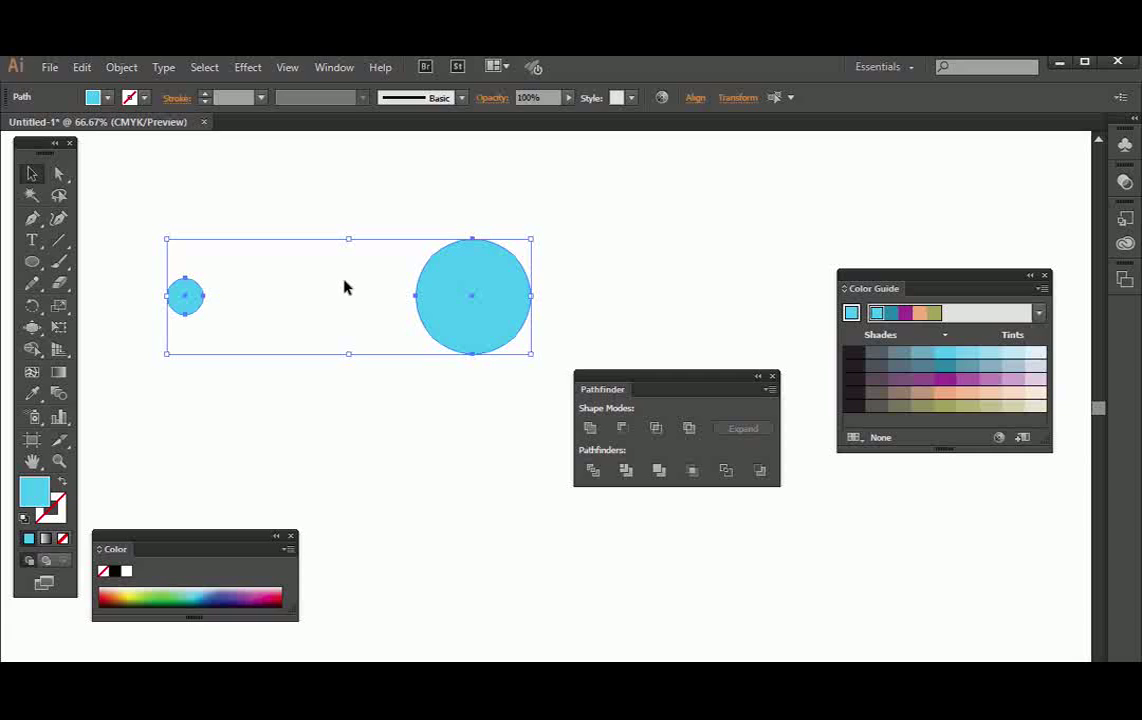
click(119, 70)
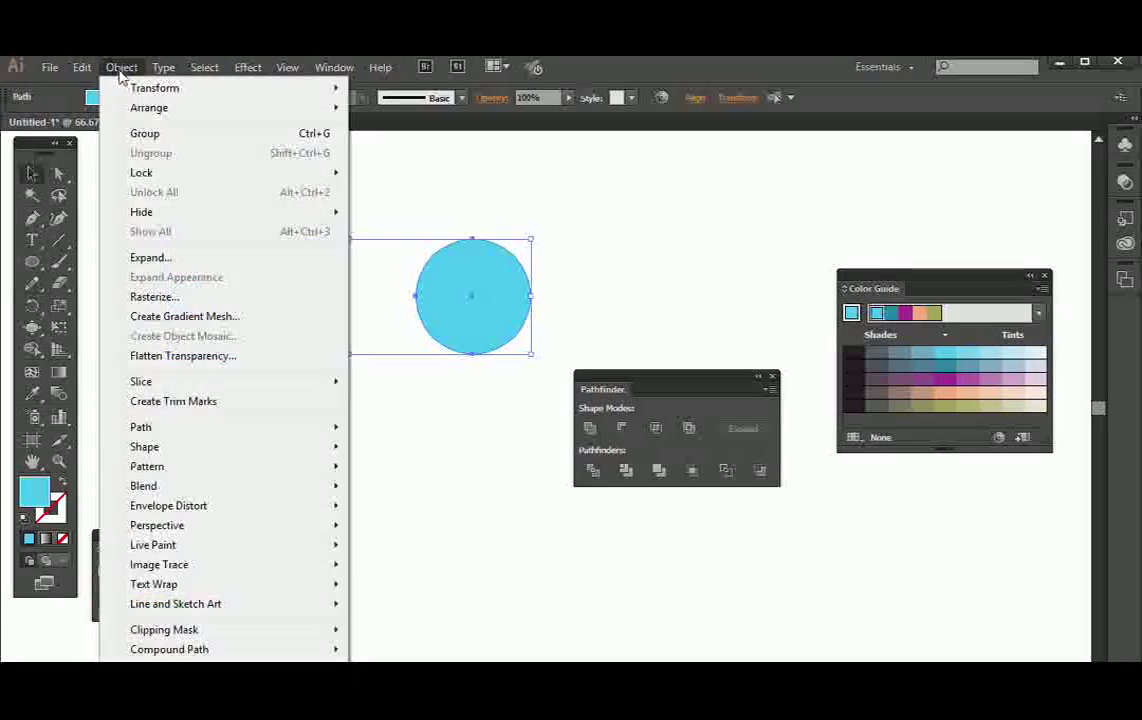
mouse_move(268, 492)
click(388, 486)
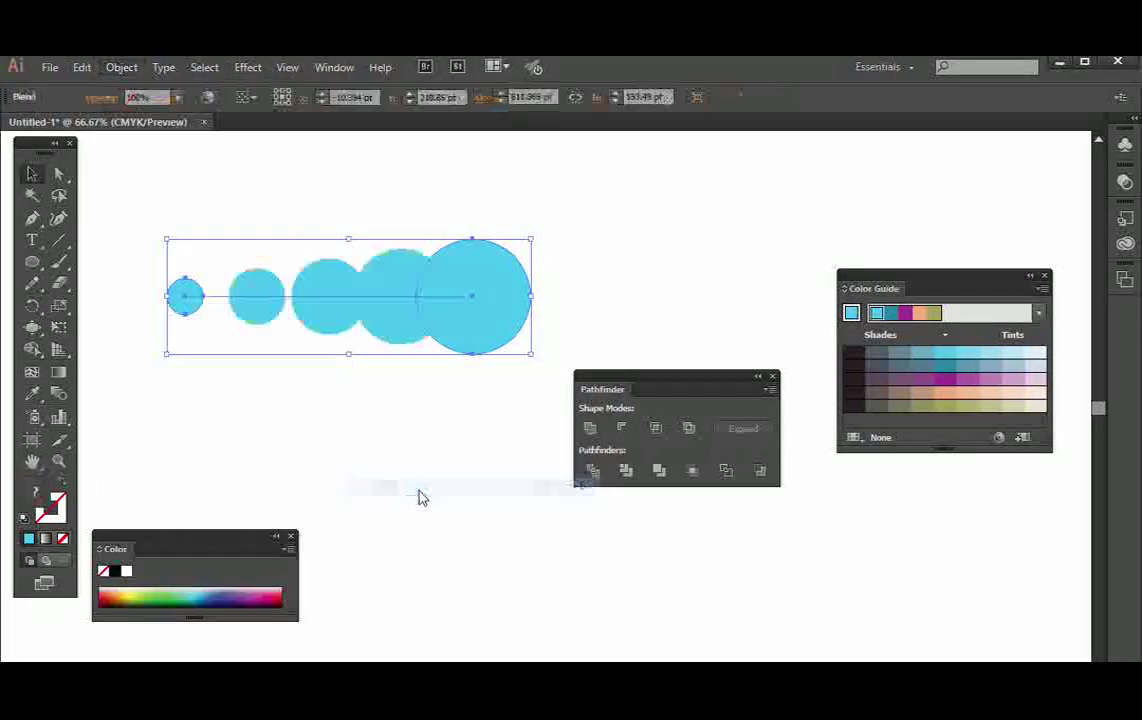
- Set the blend's spacing to Specified Steps, previewing it with 2 steps and applying 4
click(121, 67)
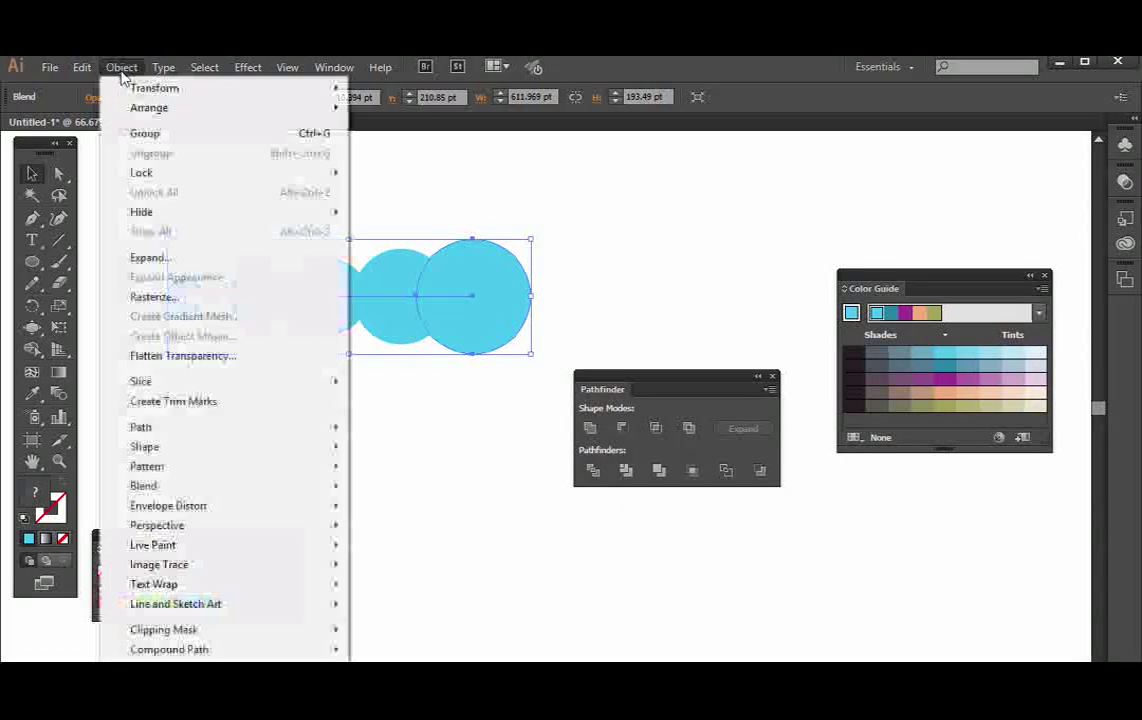
mouse_move(245, 490)
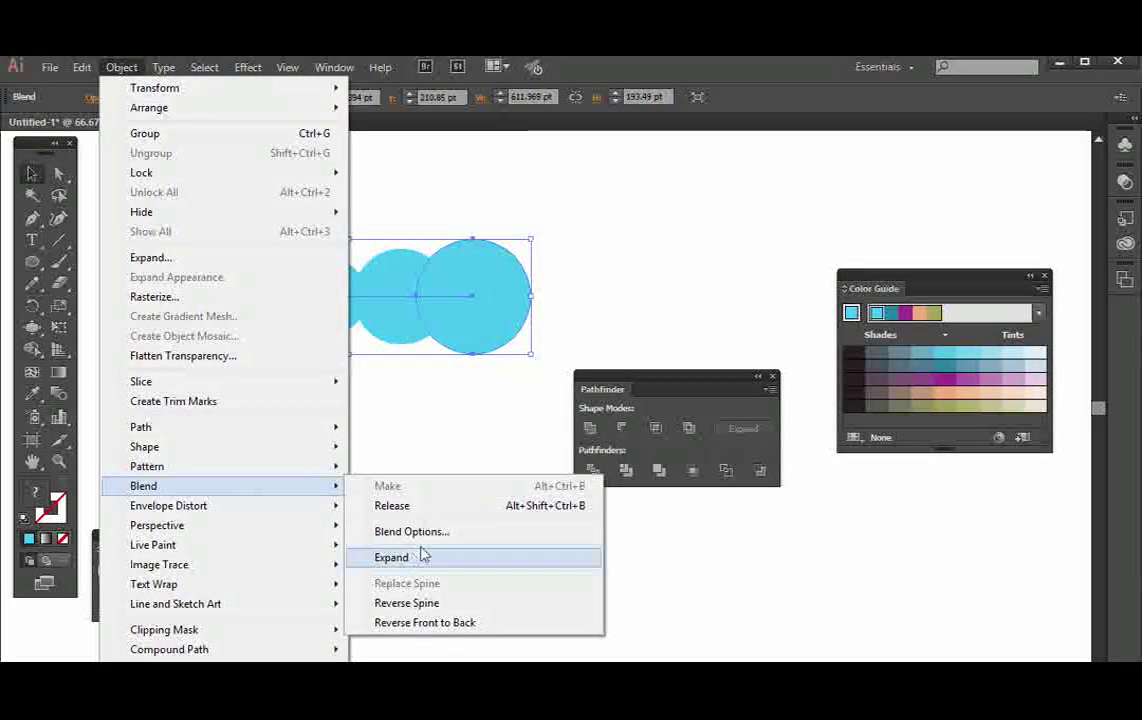
click(425, 533)
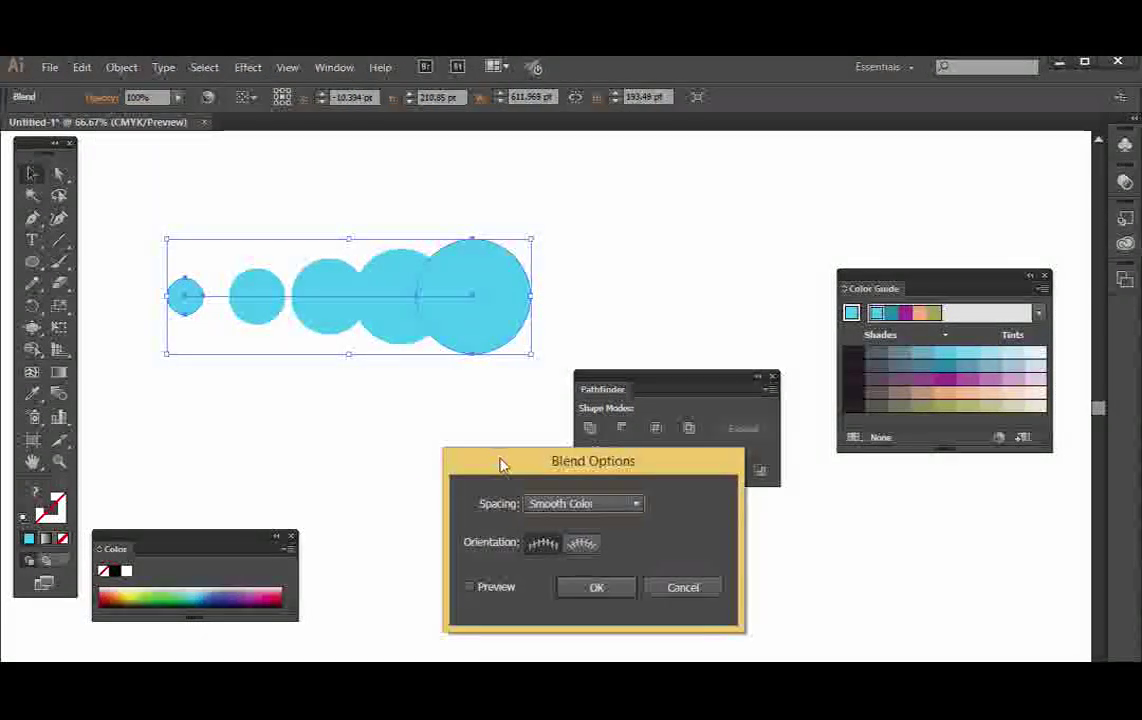
drag(502, 462, 605, 299)
click(675, 340)
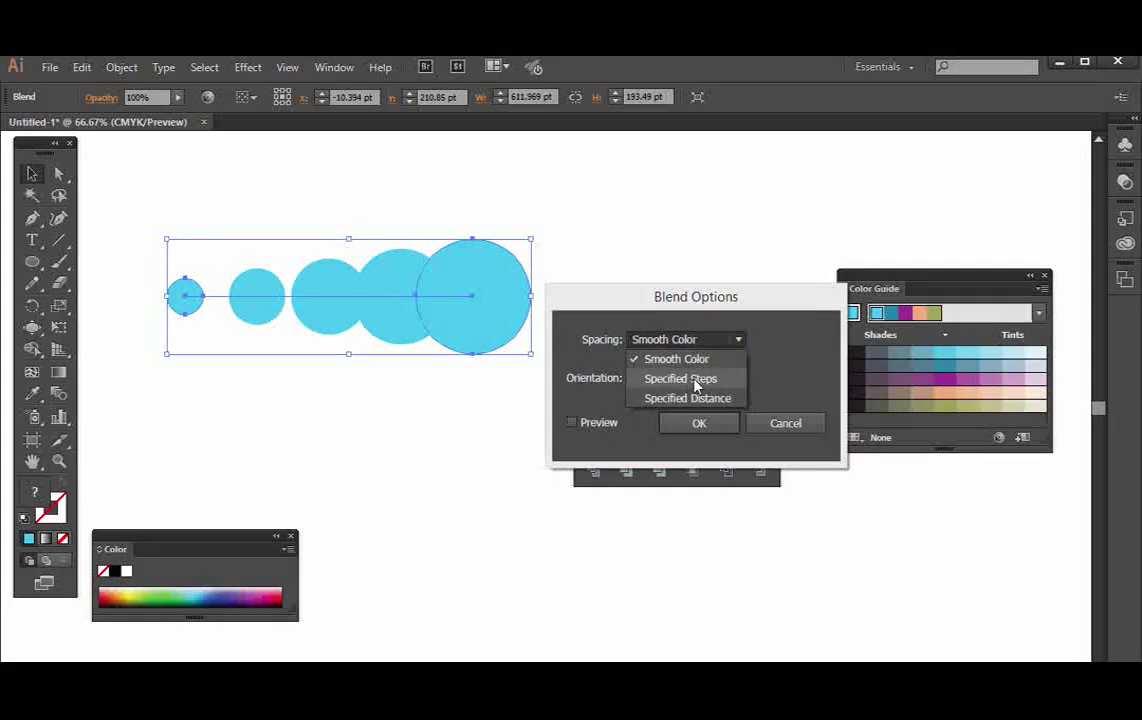
click(690, 379)
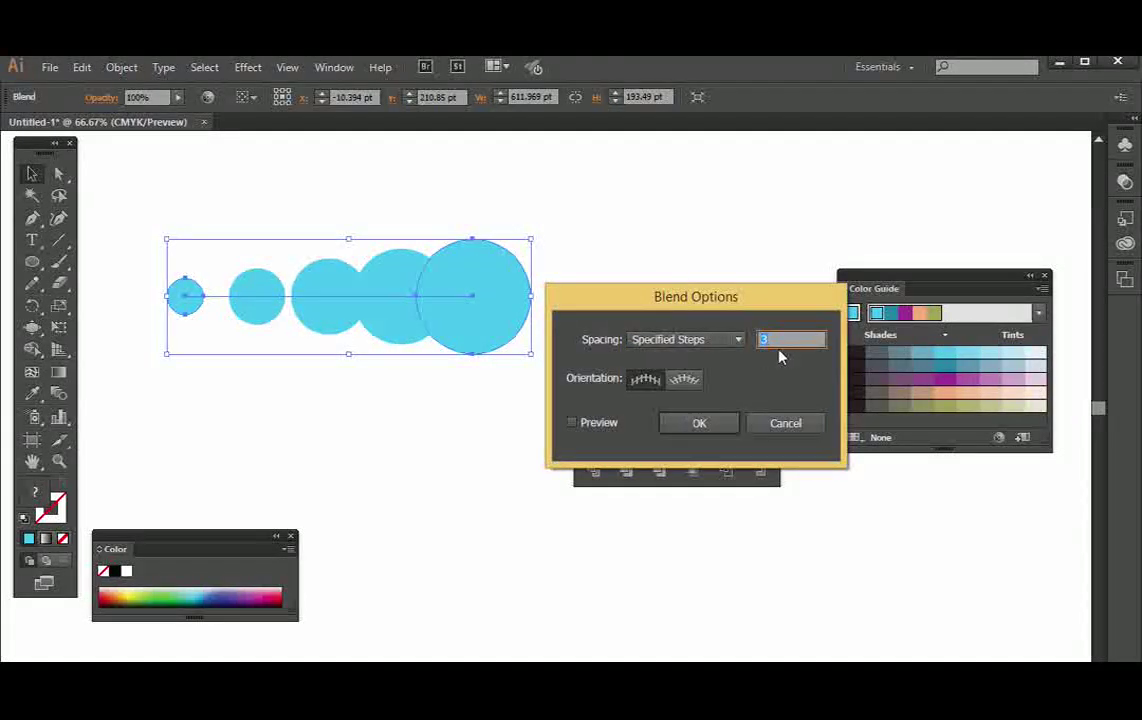
text(2)
click(601, 426)
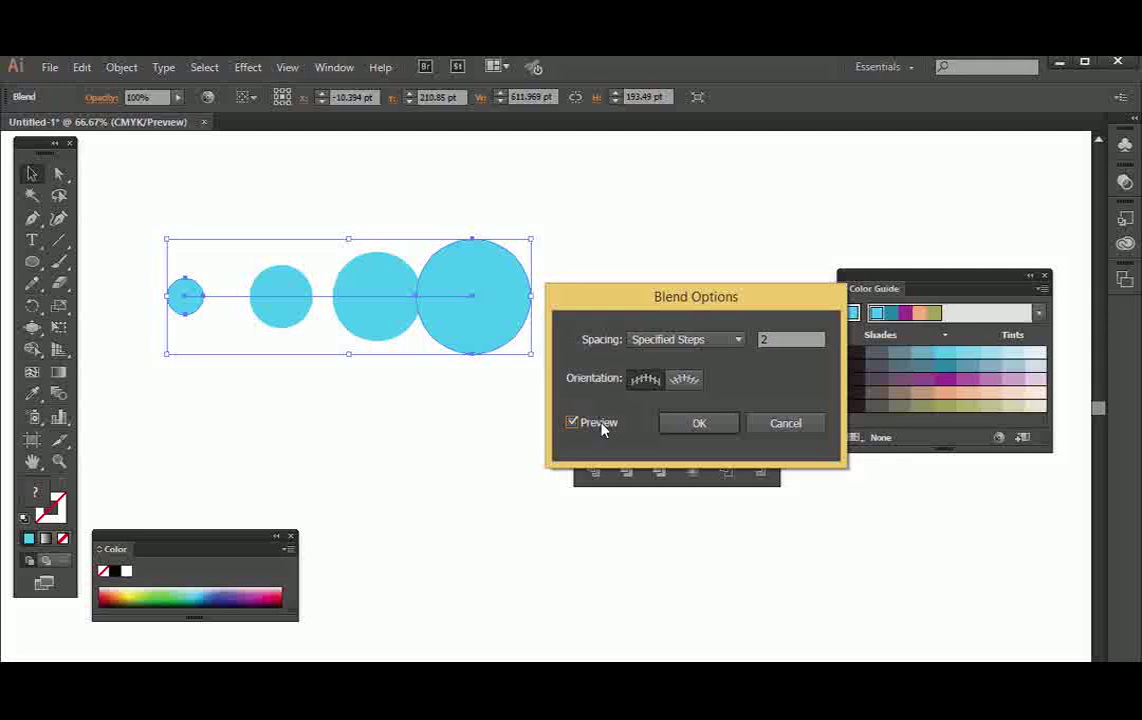
click(601, 423)
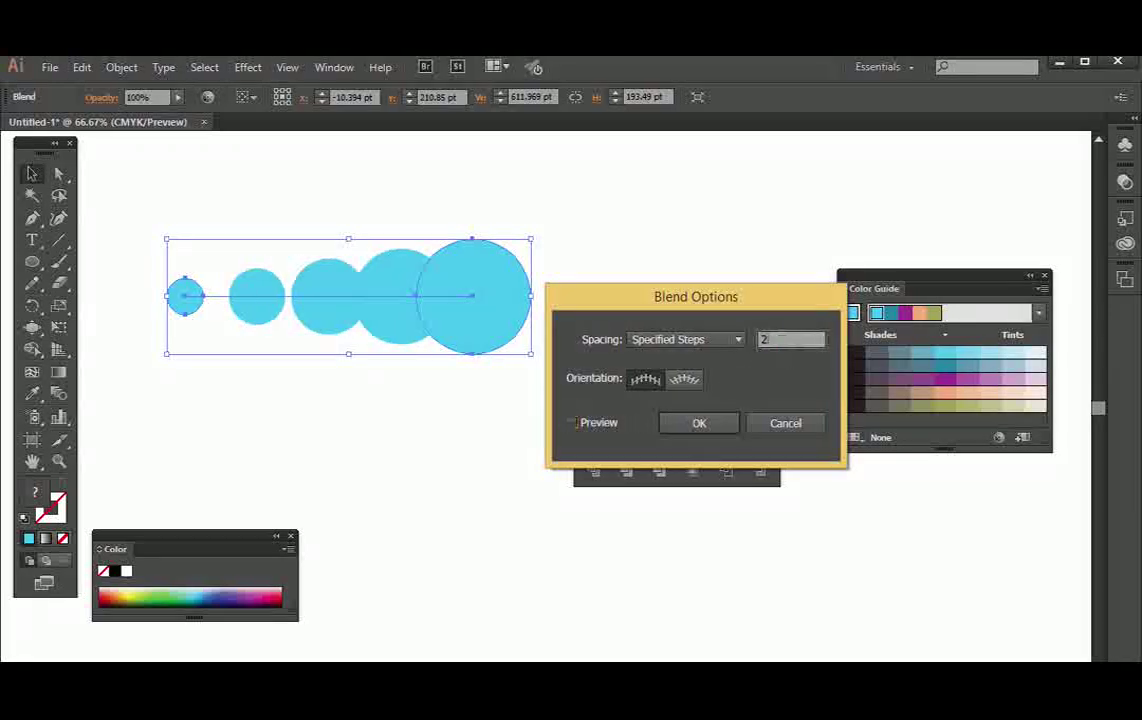
click(597, 426)
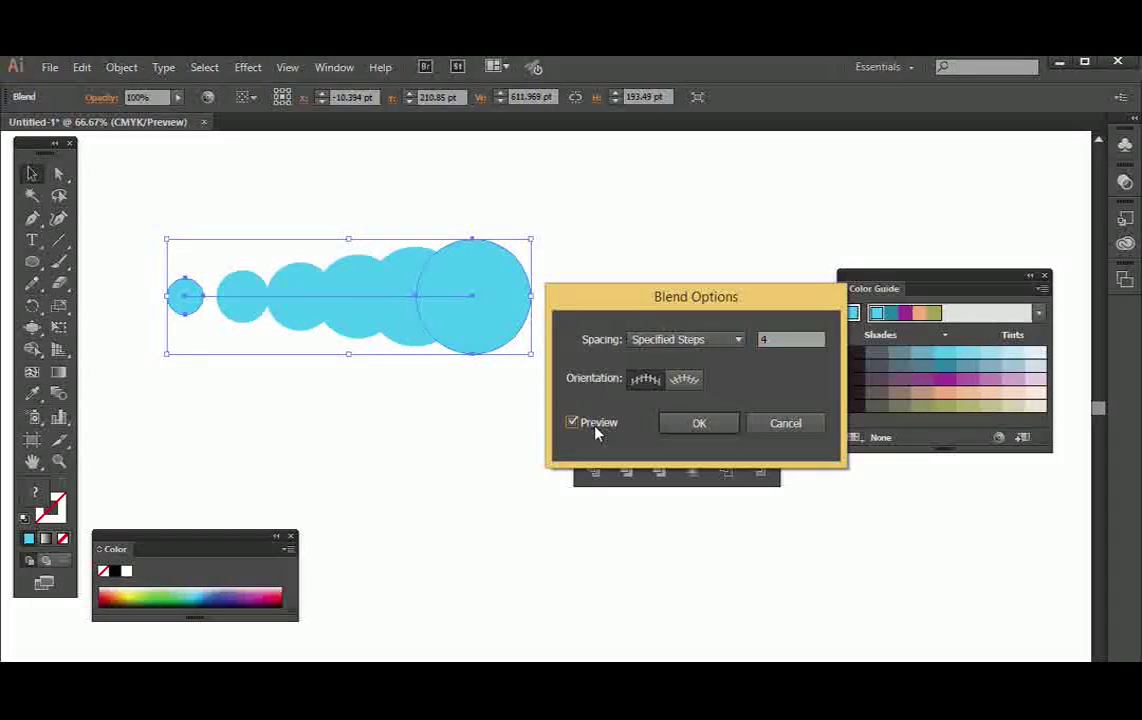
click(690, 425)
- Move only the blend's large end circle far to the right and slightly up, spreading out the intermediate circles
click(58, 173)
click(428, 200)
drag(487, 273, 899, 241)
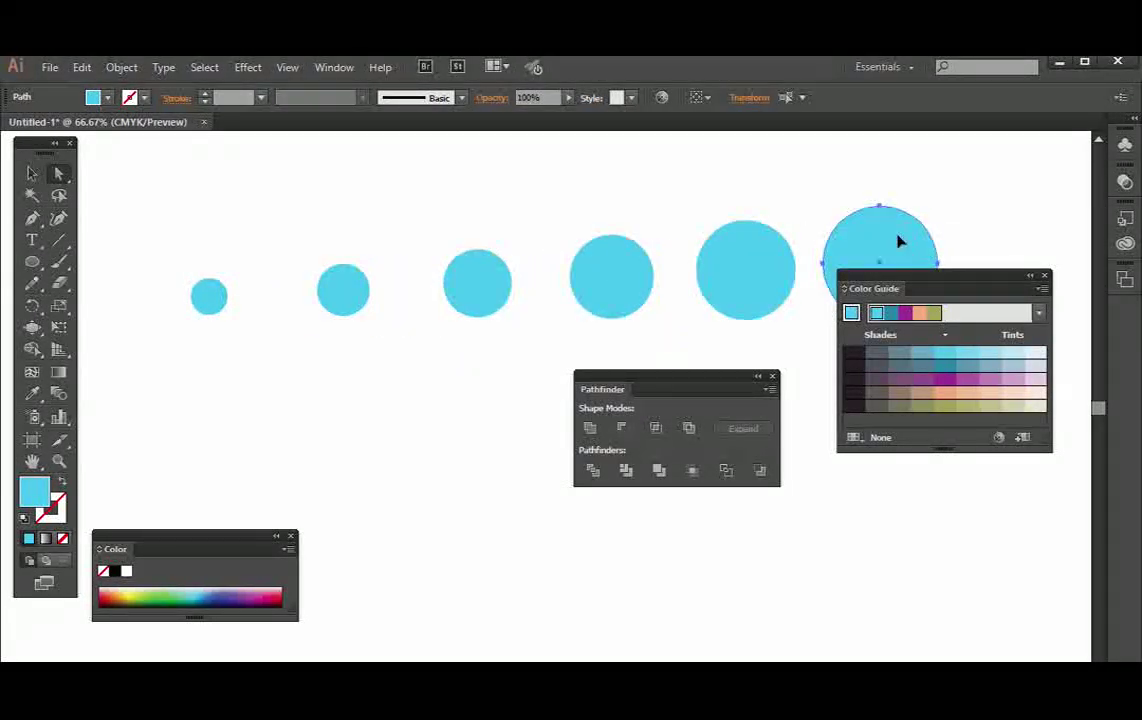
click(32, 173)
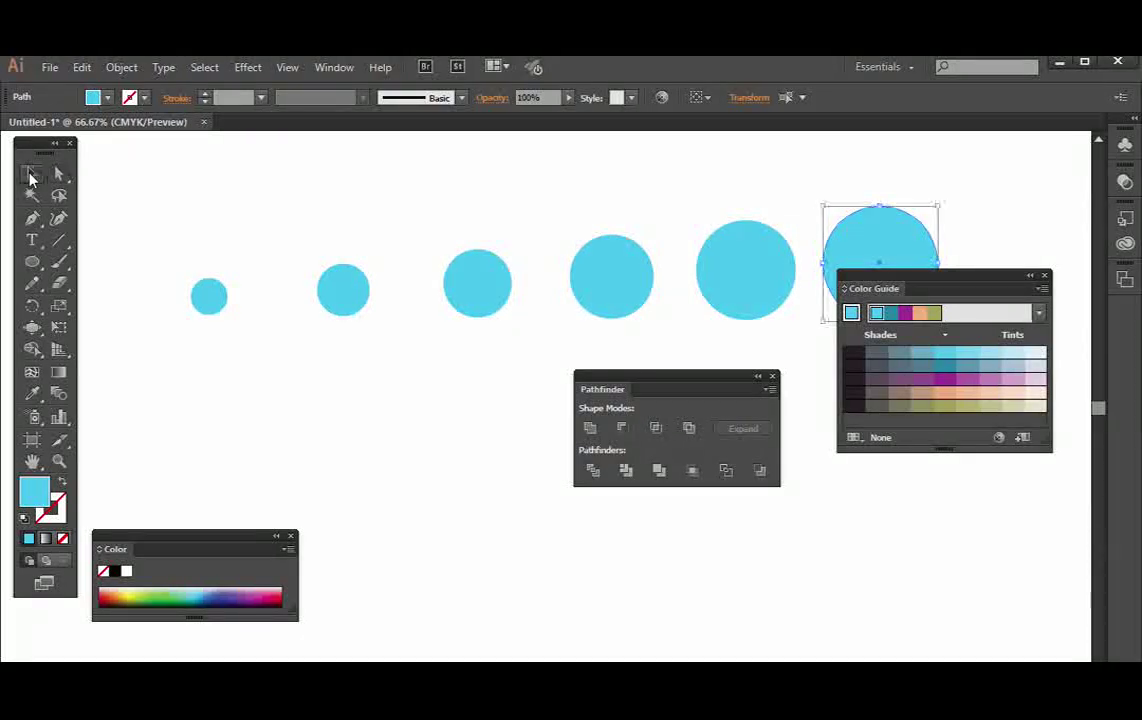
- Move the Pathfinder panel away from the blended circles to just below the Color Guide
key(ctrl+minus)
key(ctrl+minus)
key(ctrl+minus)
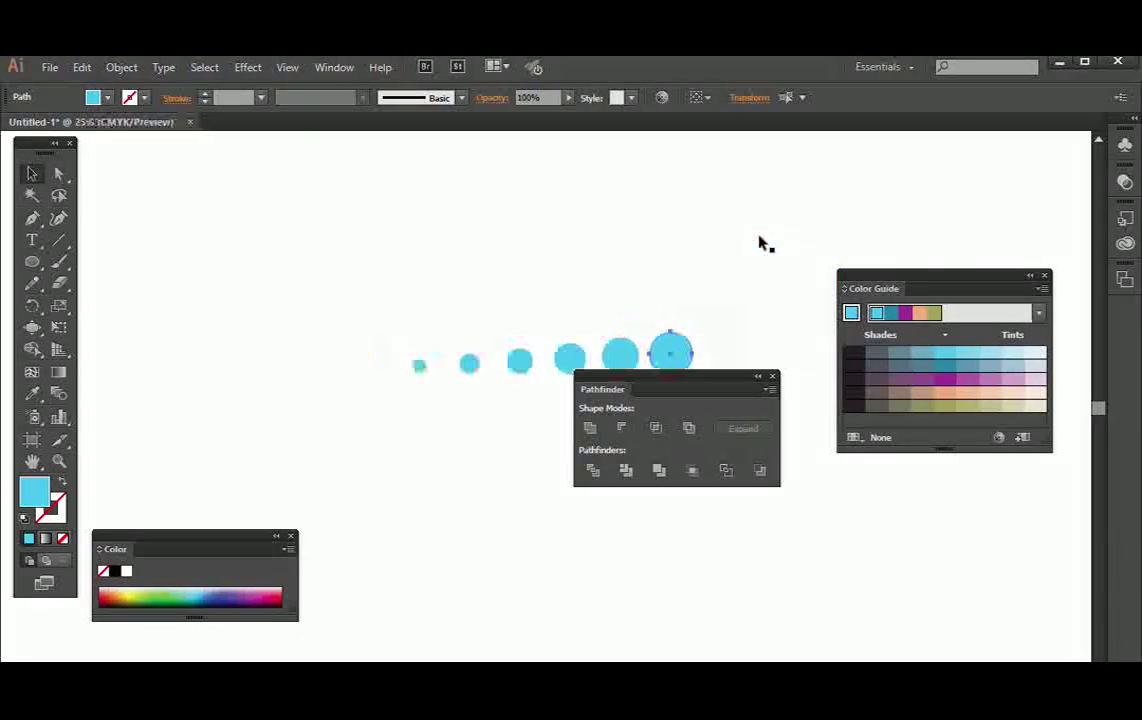
key(ctrl+minus)
drag(631, 383, 833, 489)
- Make a copy of the whole blend rotated 30° around the centre of its smallest circle
drag(423, 288, 688, 454)
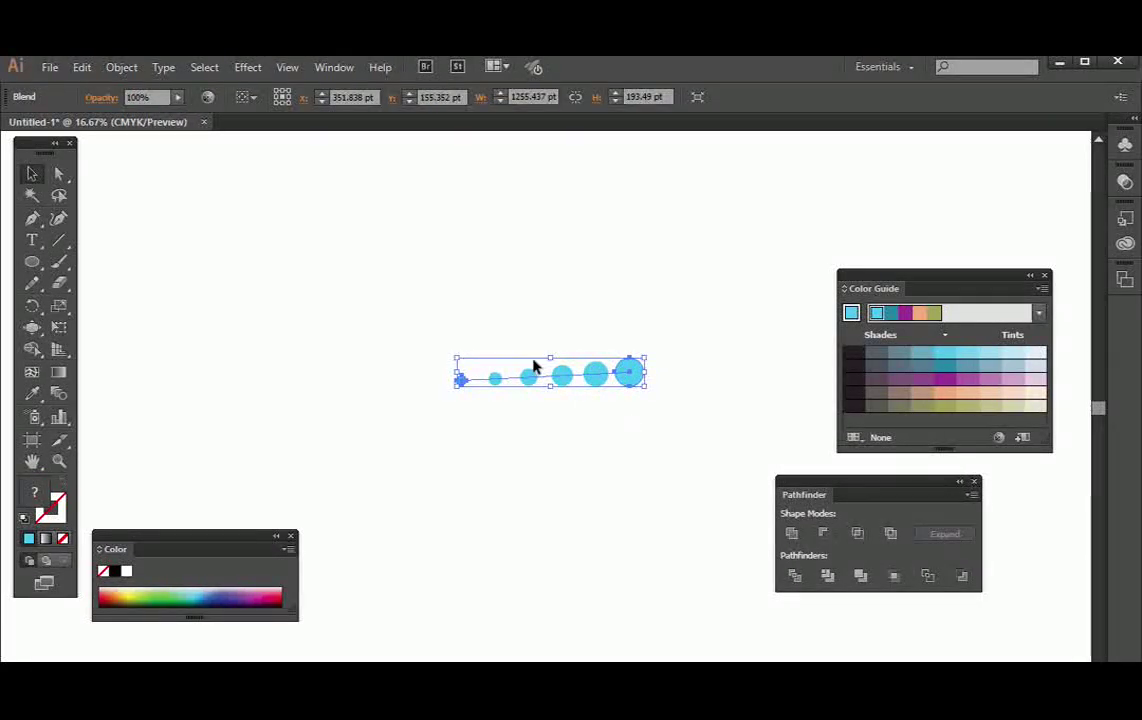
drag(33, 305, 110, 316)
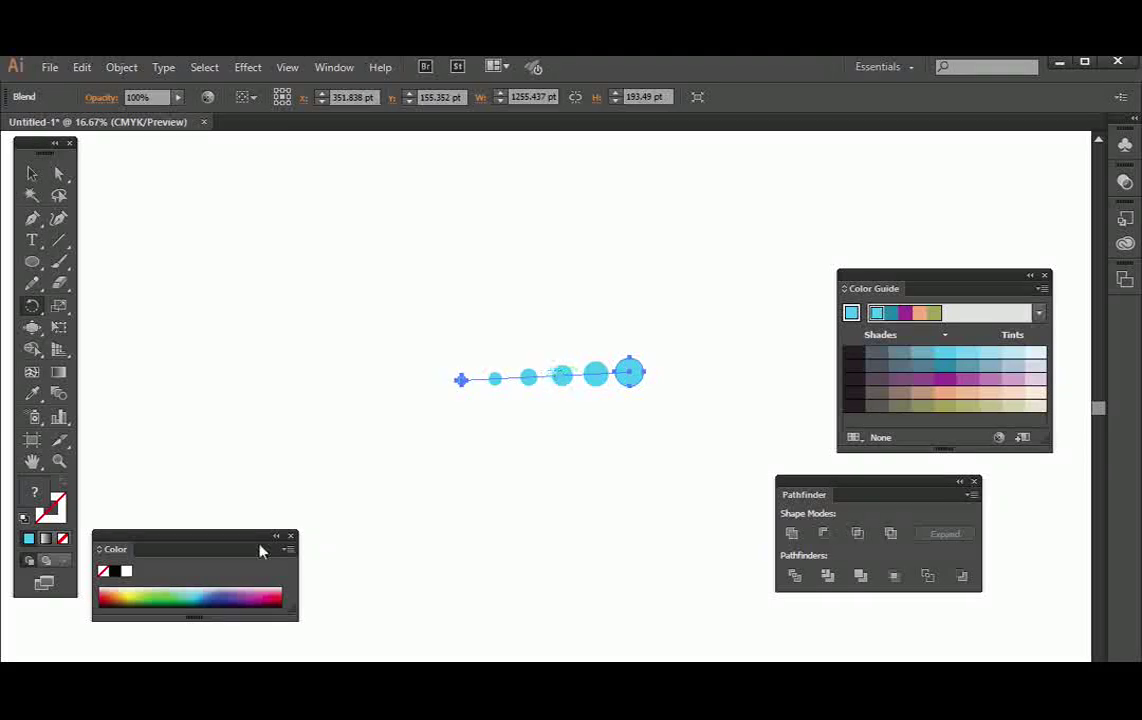
key(ctrl+plus)
key(ctrl+plus)
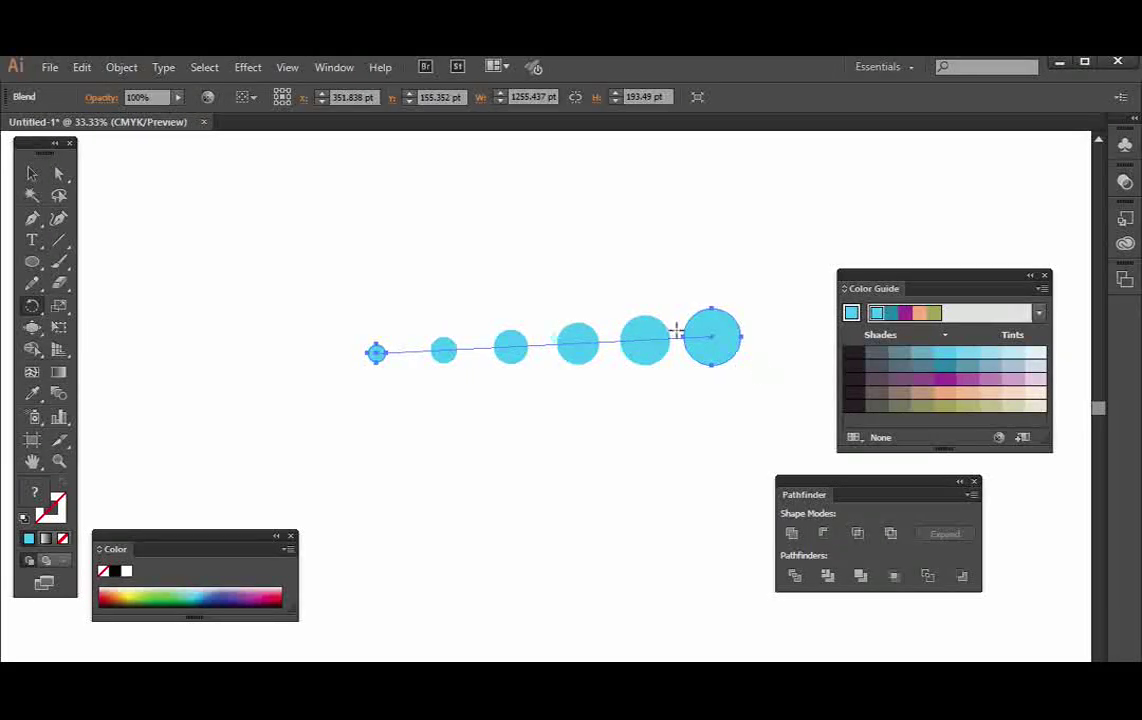
alt+click(377, 357)
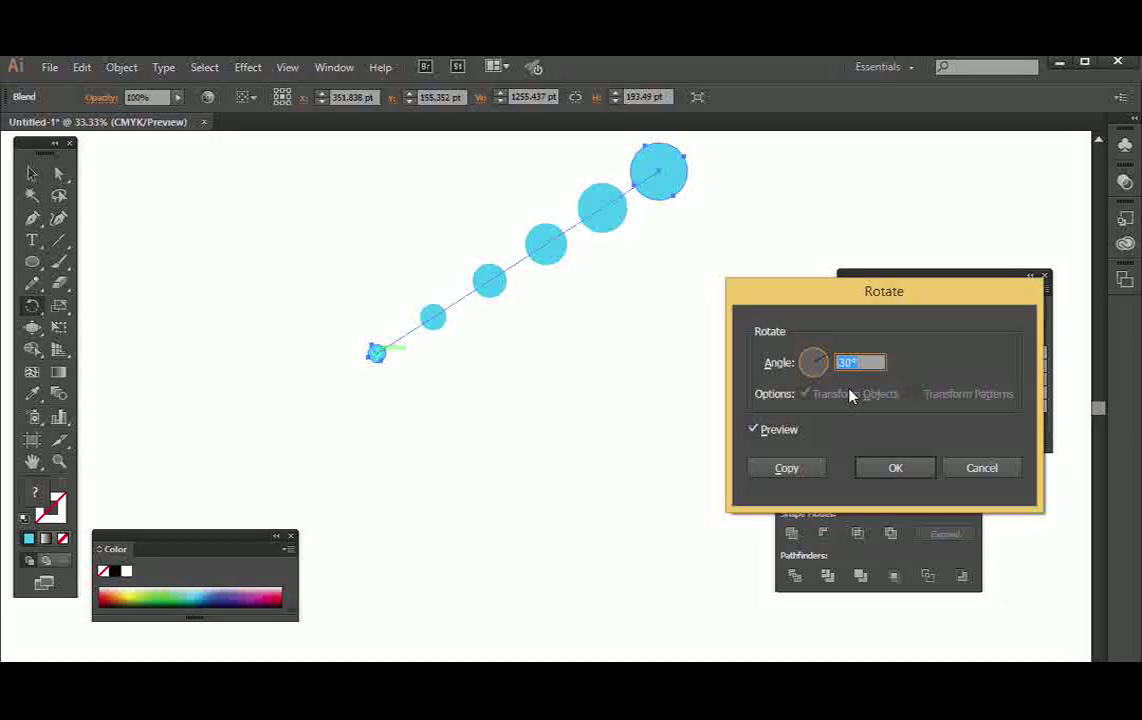
click(801, 469)
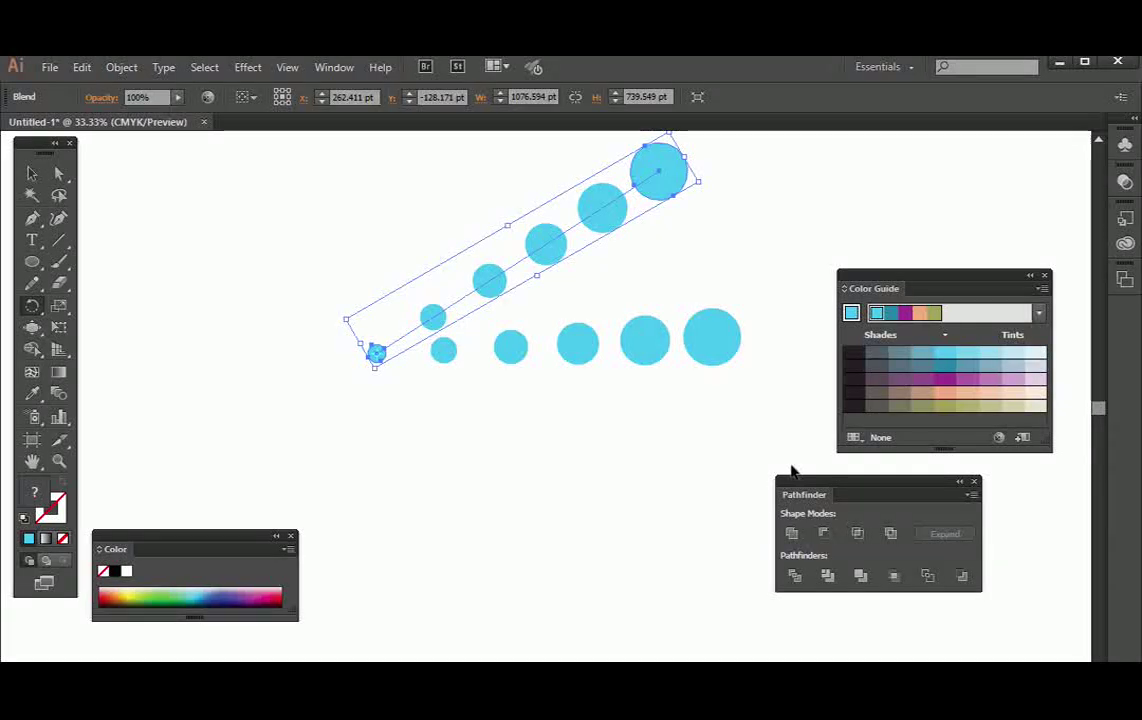
- Repeat the rotated copy until the arms of circles complete a full ring around the centre, and deselect
key(ctrl+d)
key(ctrl+d)
key(ctrl+d)
key(ctrl+d)
key(ctrl+d)
key(ctrl+d)
key(ctrl+d)
key(ctrl+d)
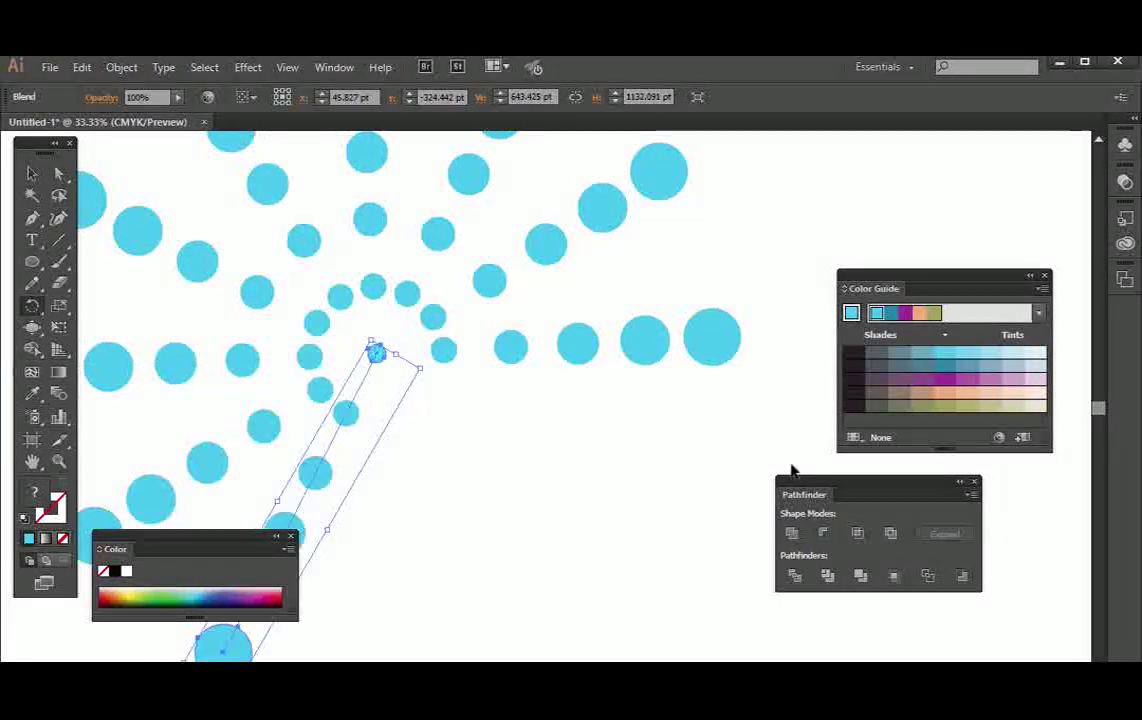
key(ctrl+d)
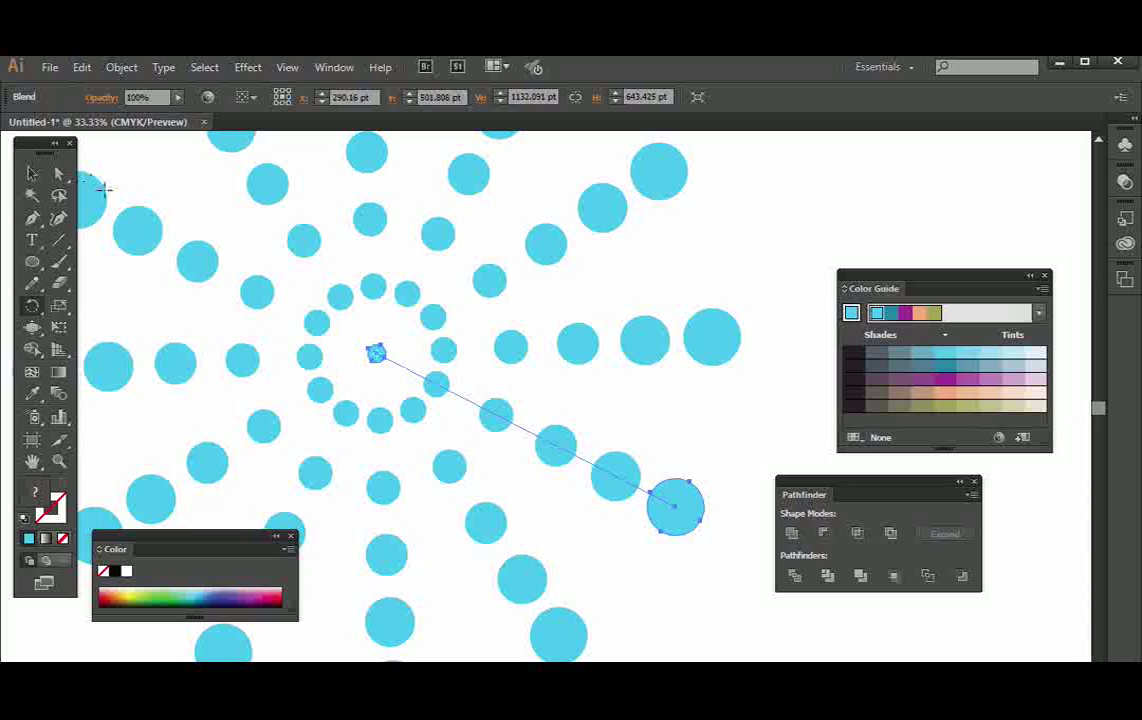
click(30, 175)
click(298, 396)
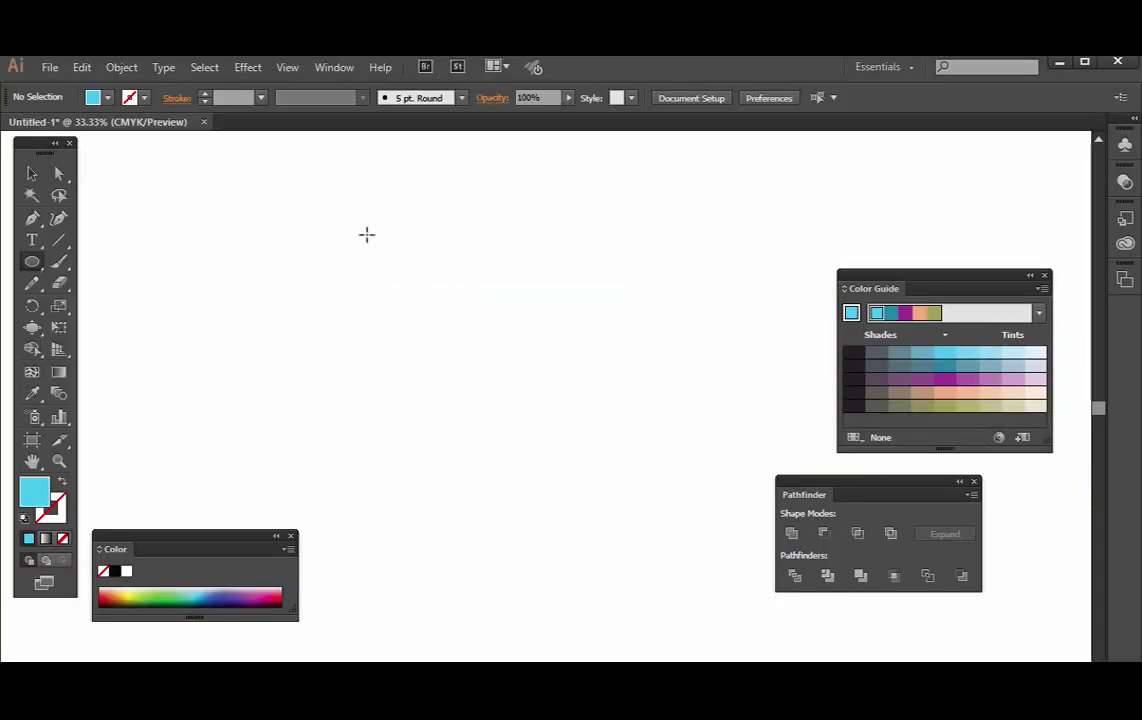
- Draw a large circle and, with the Pen tool, a closed curved spoon shape from its middle to below its lower edge
drag(333, 222, 349, 246)
drag(275, 187, 581, 500)
click(33, 220)
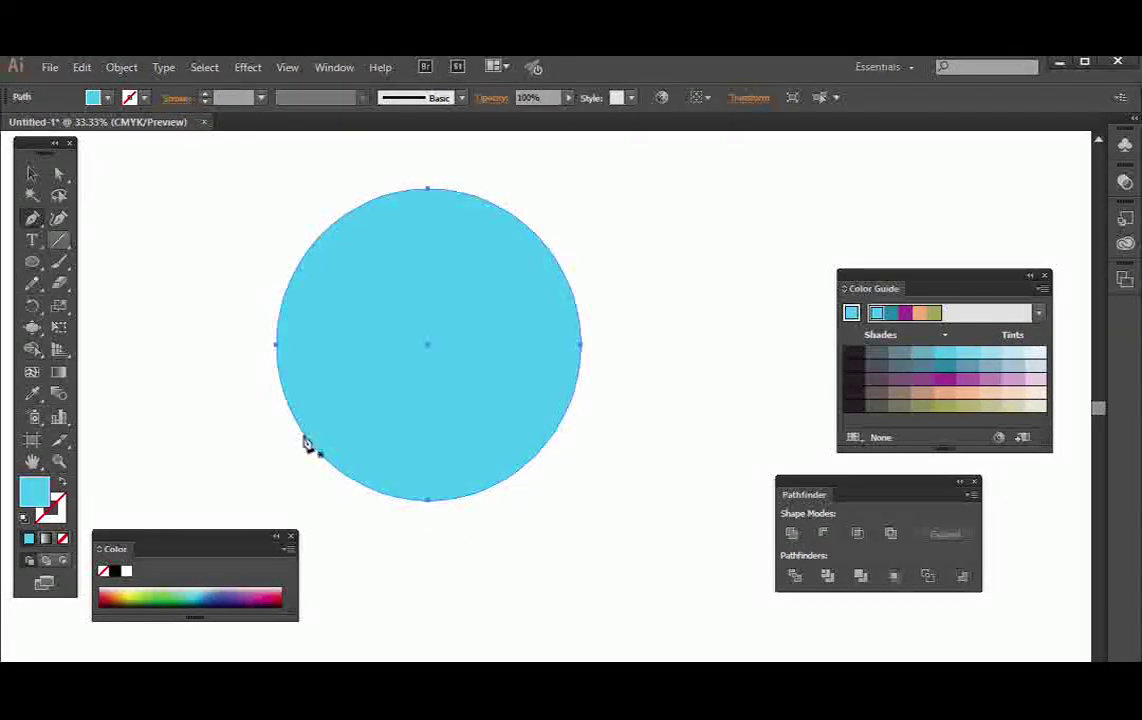
click(382, 561)
click(407, 410)
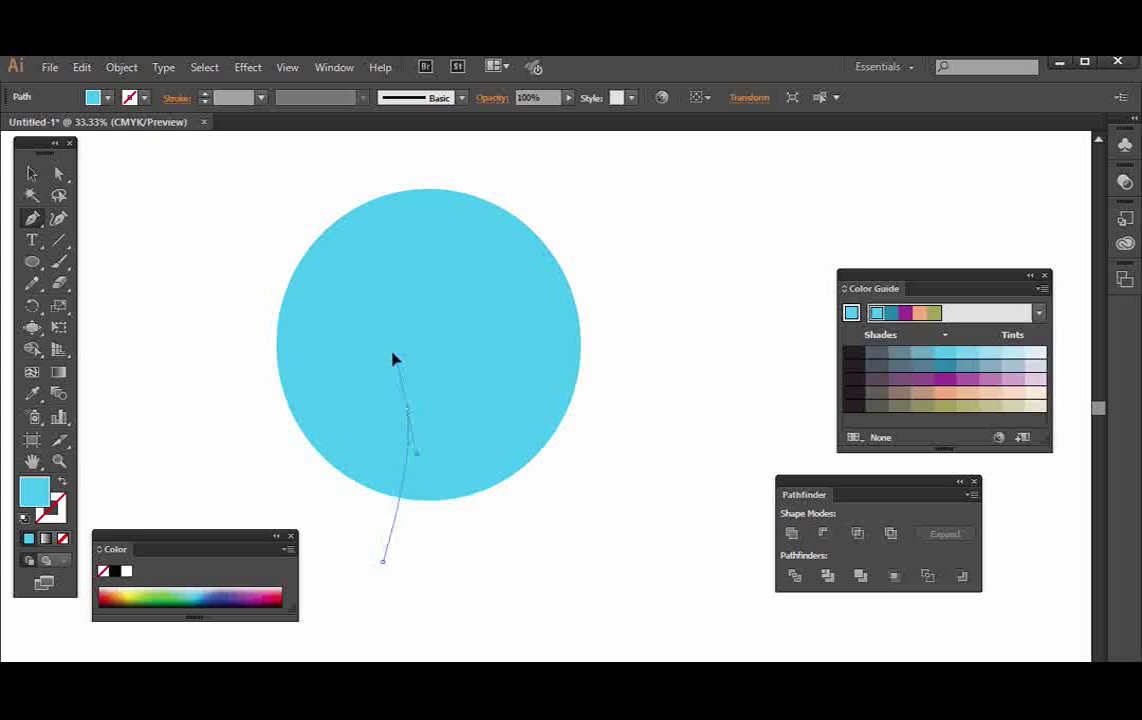
click(388, 342)
drag(412, 281, 449, 283)
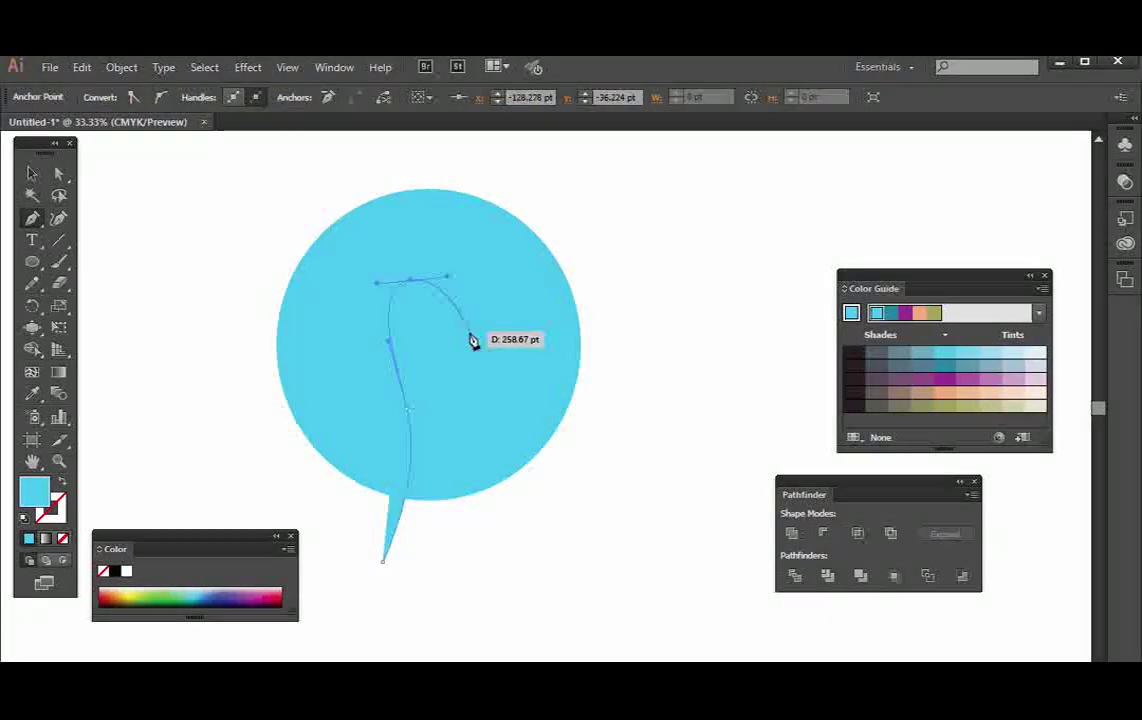
drag(437, 378, 387, 566)
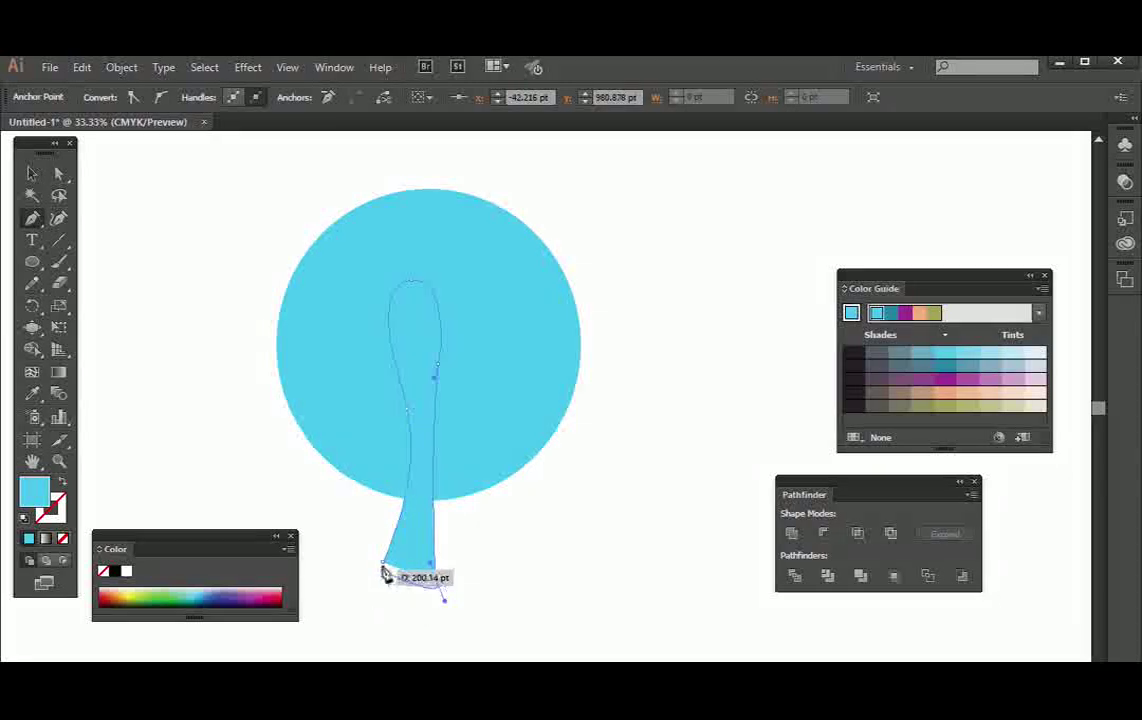
key(v)
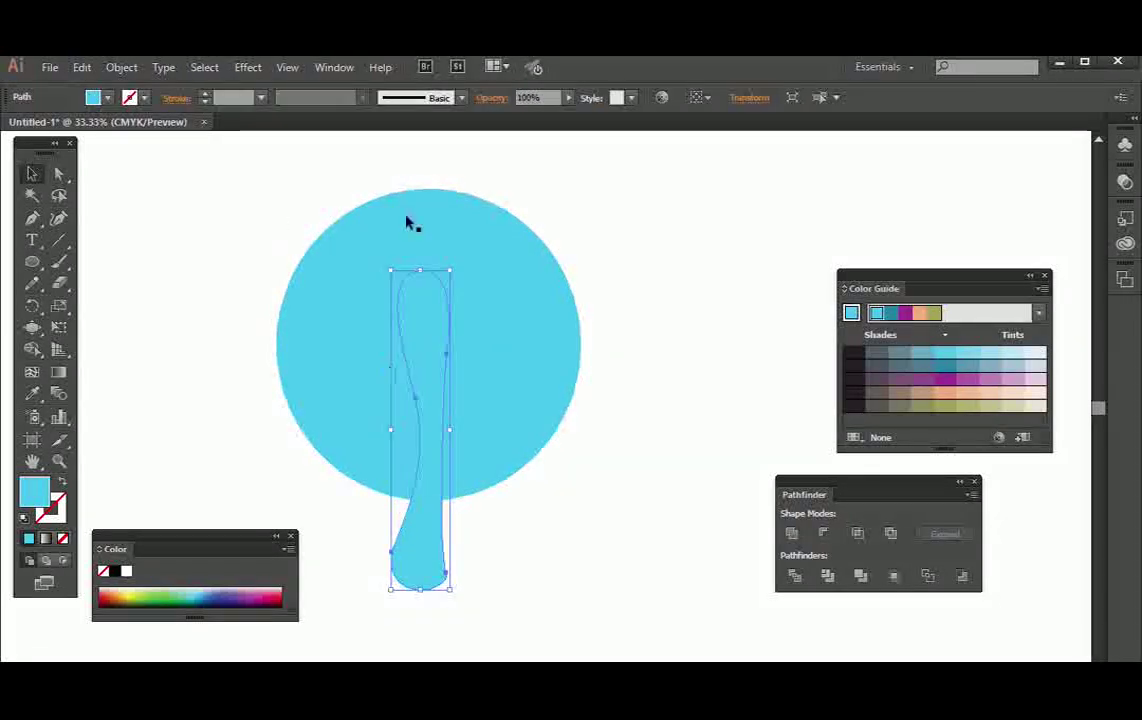
- Cut the curved shape out of the circle with Minus Front and move the circle to the right
key(ctrl+a)
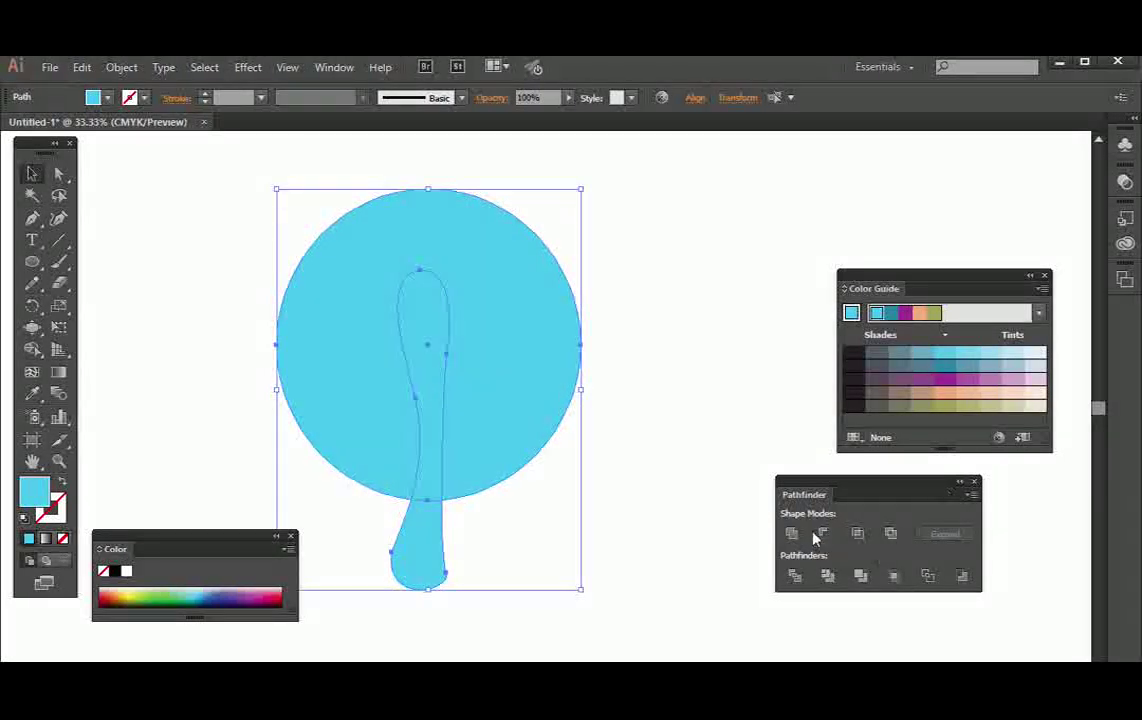
click(823, 535)
click(703, 370)
drag(576, 403, 758, 388)
click(668, 518)
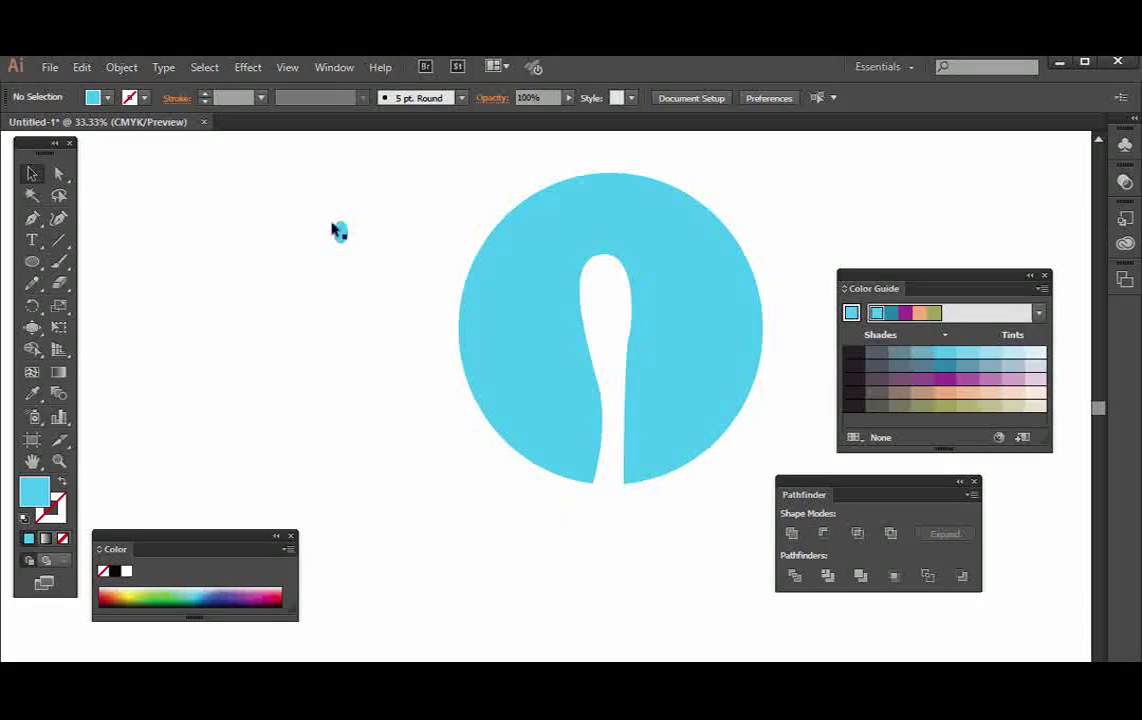
- Draw a rectangle left of the circle and place the text SPACE, about 248 pt, over its upper-left corner
click(31, 262)
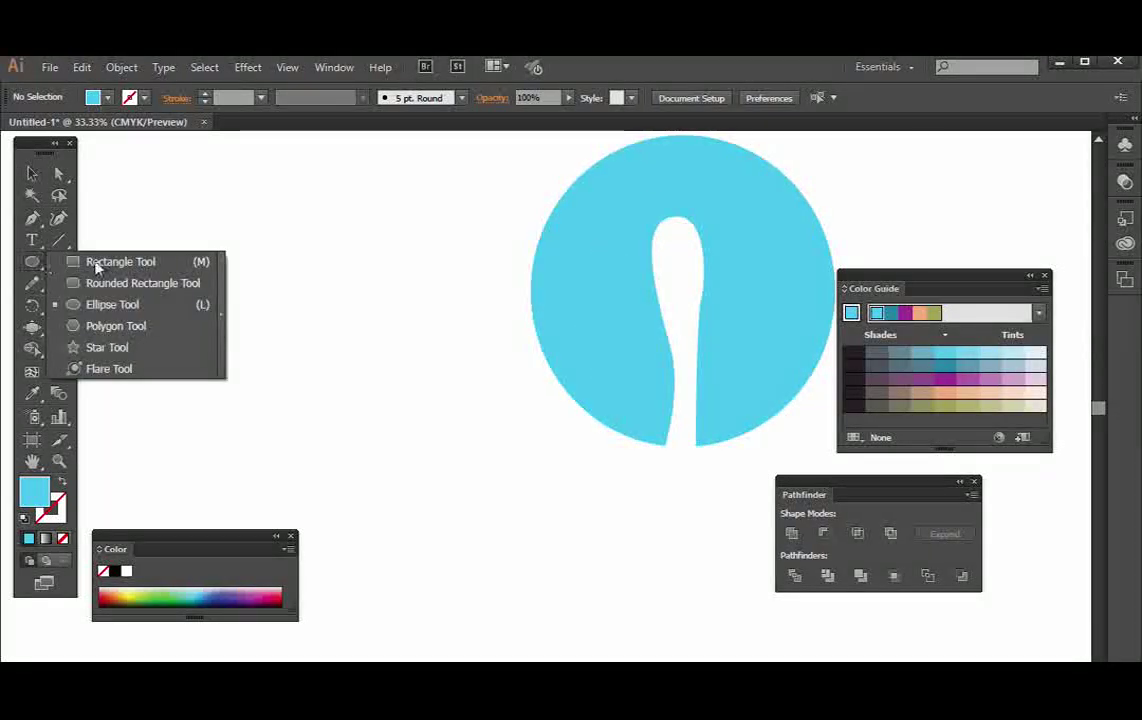
click(97, 265)
drag(134, 210, 436, 462)
click(31, 240)
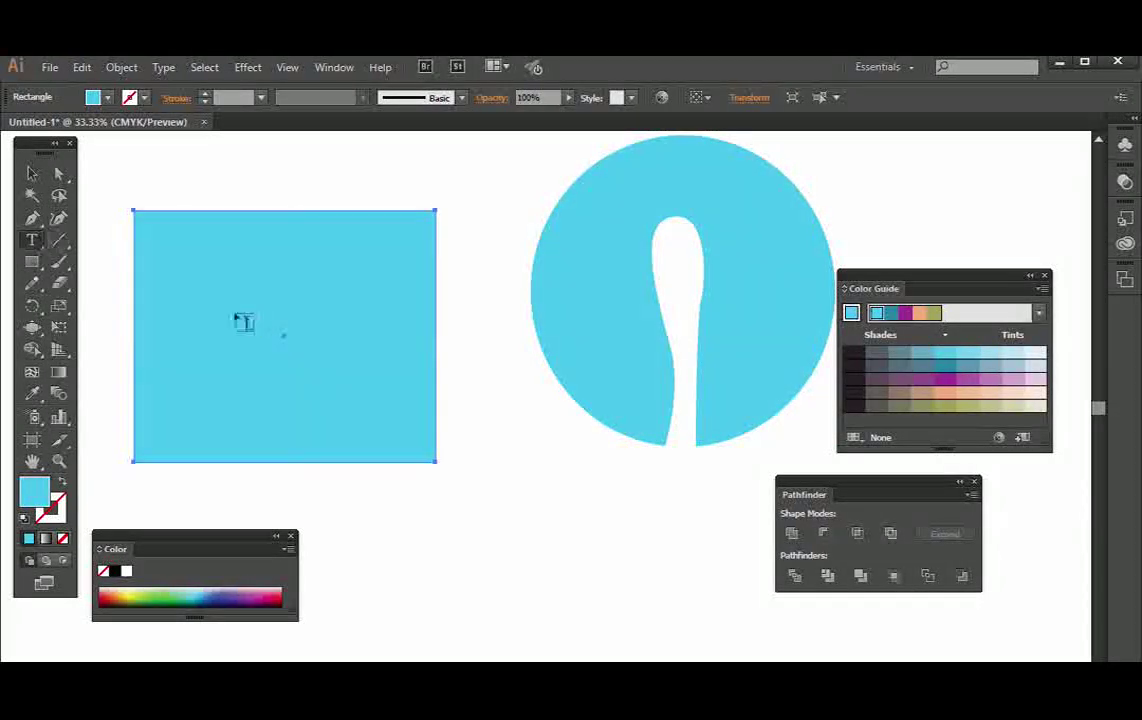
click(185, 175)
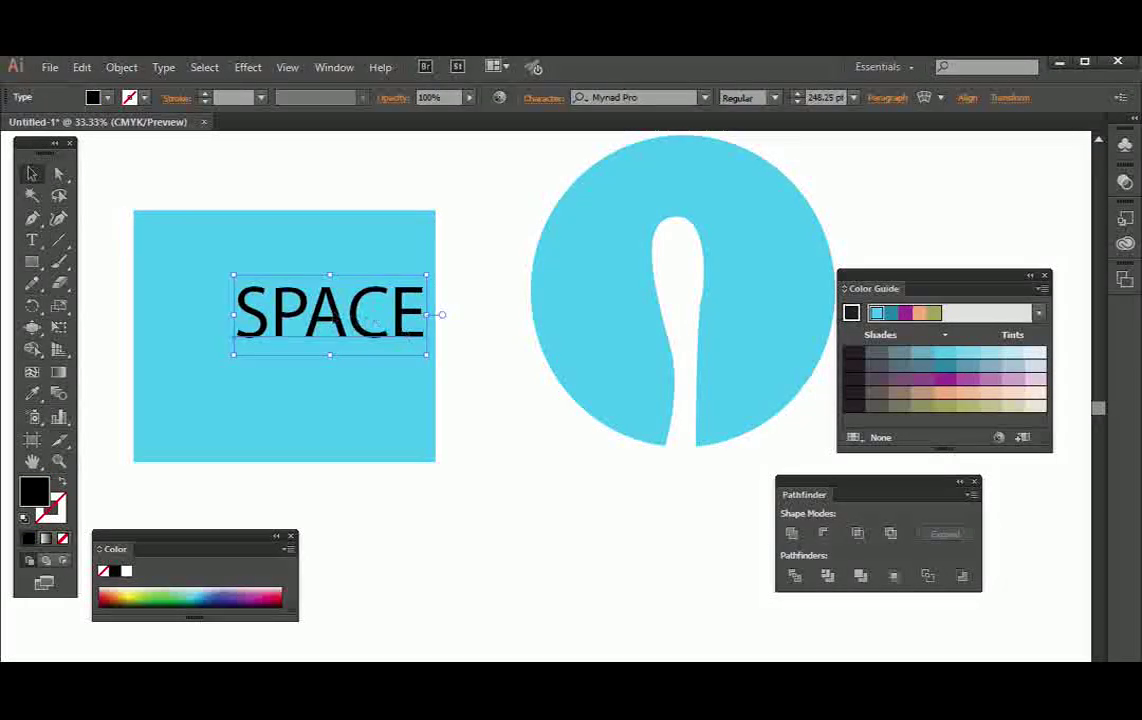
drag(350, 316, 246, 241)
- Try to subtract the live SPACE text from the rectangle with Minus Front, and convert the text to outlines
drag(112, 170, 292, 375)
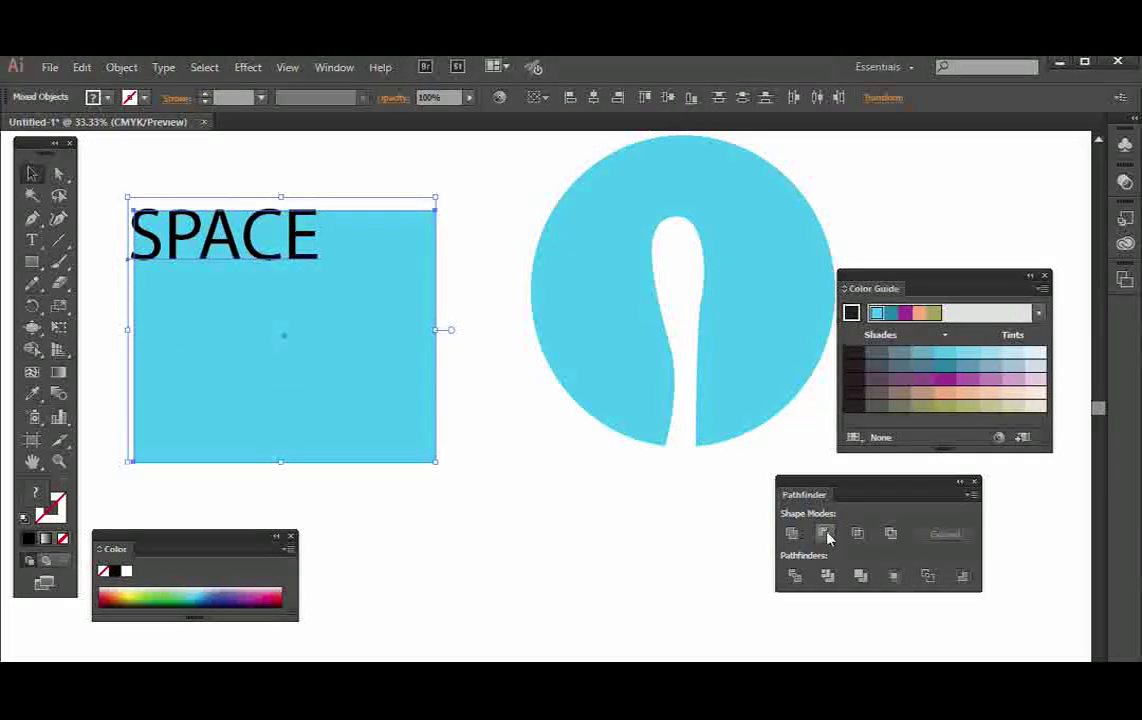
click(324, 174)
click(226, 240)
right_click(226, 238)
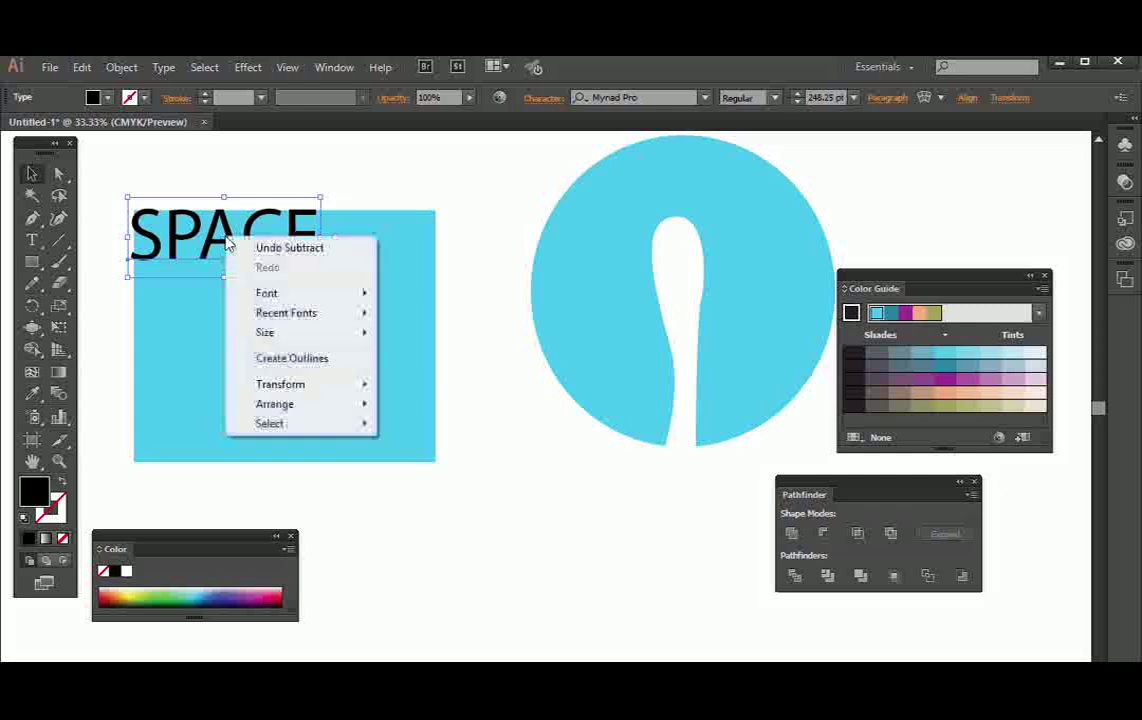
click(292, 358)
click(384, 270)
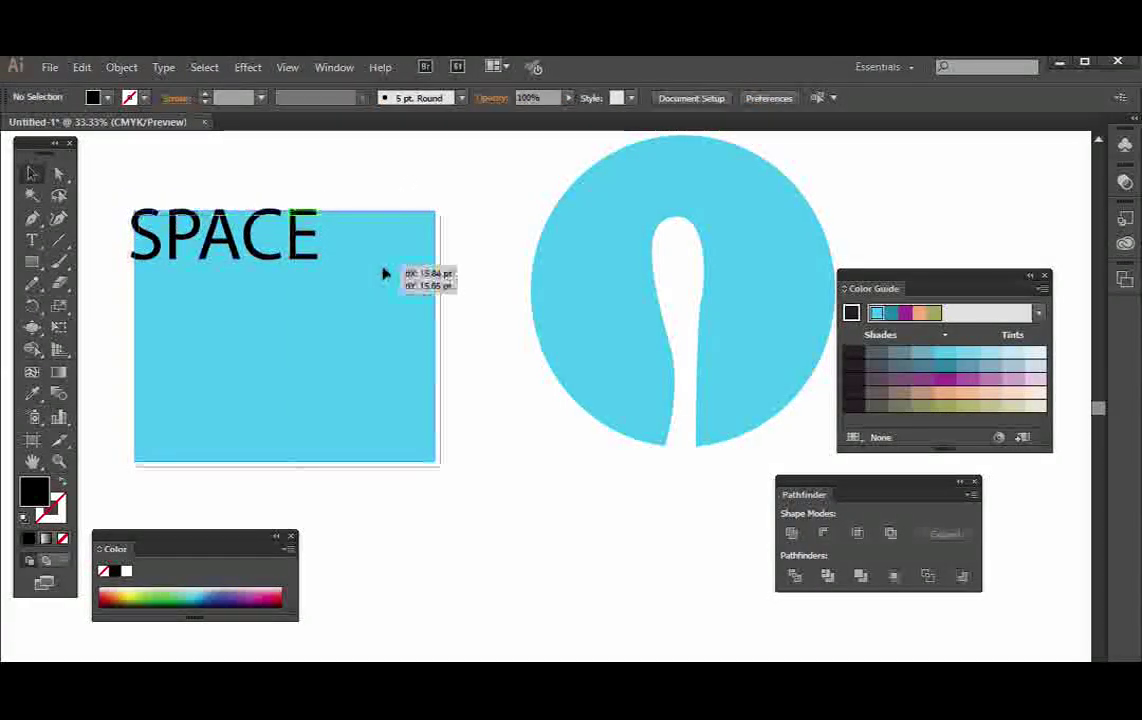
- Cut the outlined SPACE letters out of the rectangle with Minus Front and deselect
drag(113, 166, 390, 414)
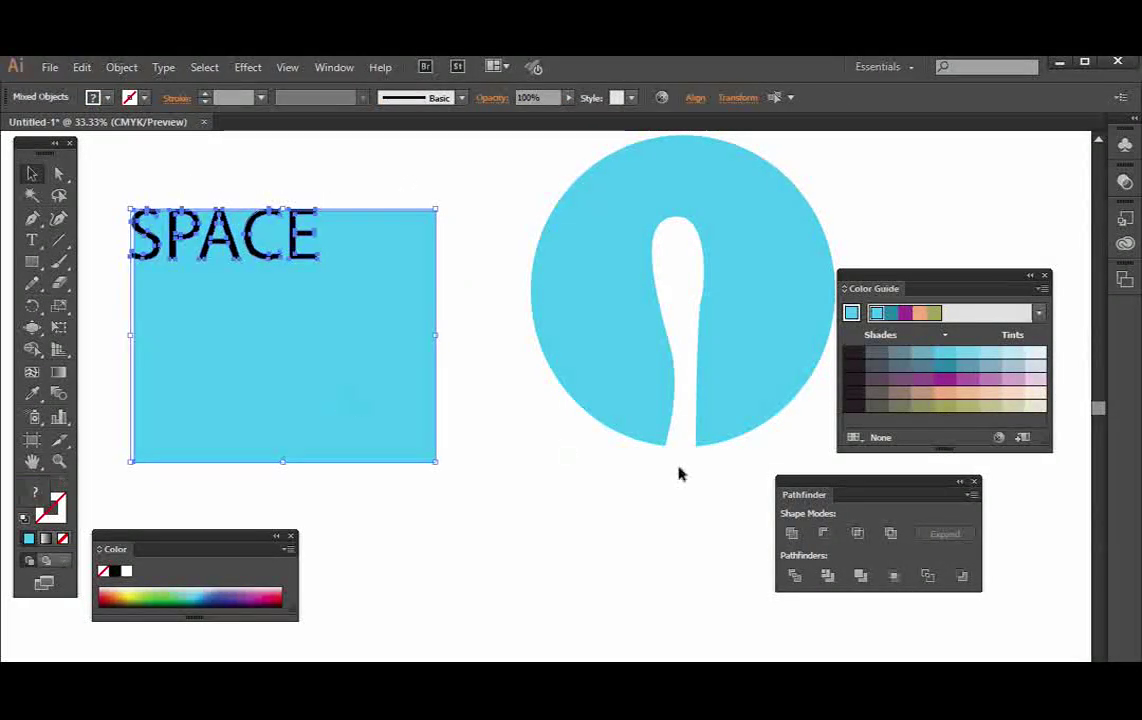
click(823, 532)
click(516, 491)
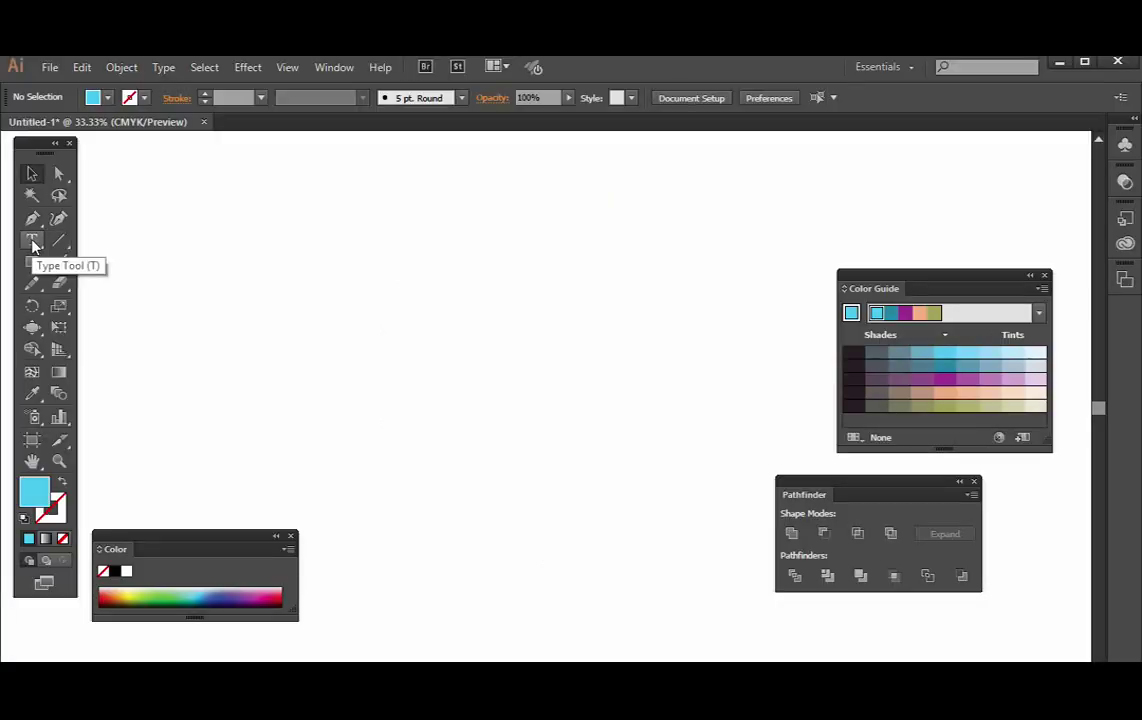
- Draw an open S-shaped path with the Pen tool, rising across the upper part of the canvas
drag(32, 219, 98, 226)
click(224, 338)
drag(584, 234, 760, 316)
drag(846, 185, 116, 285)
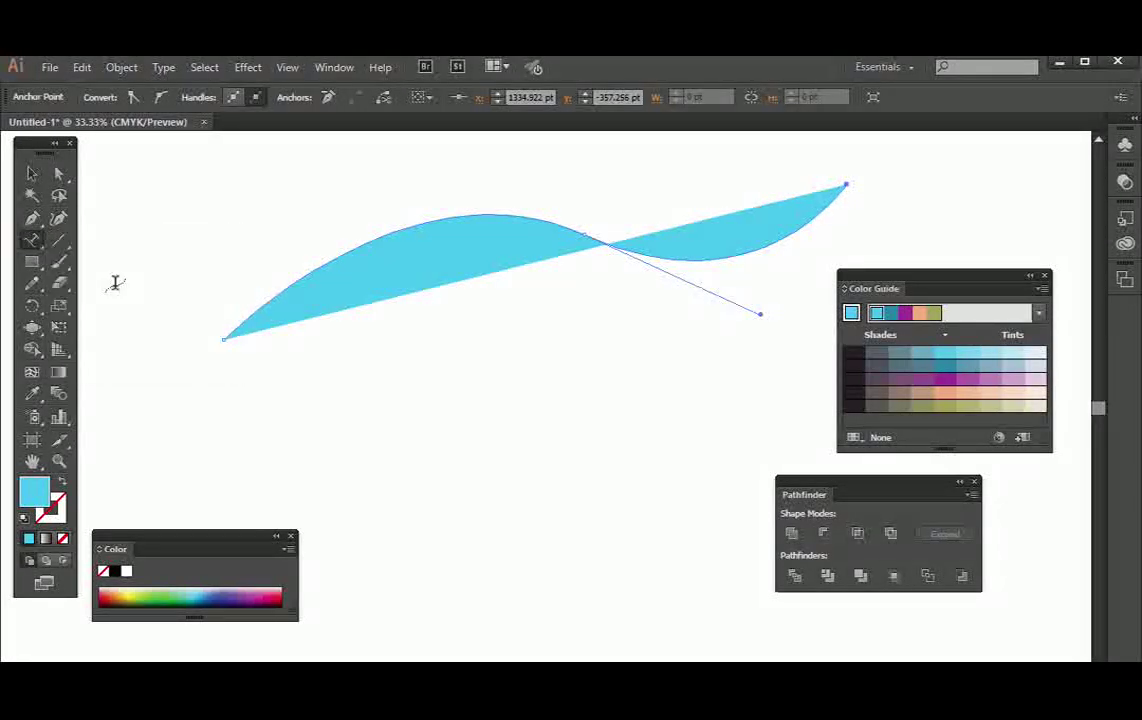
- Start type on the path near the curve's left end, set to 72 pt and reading "Logo"
click(253, 308)
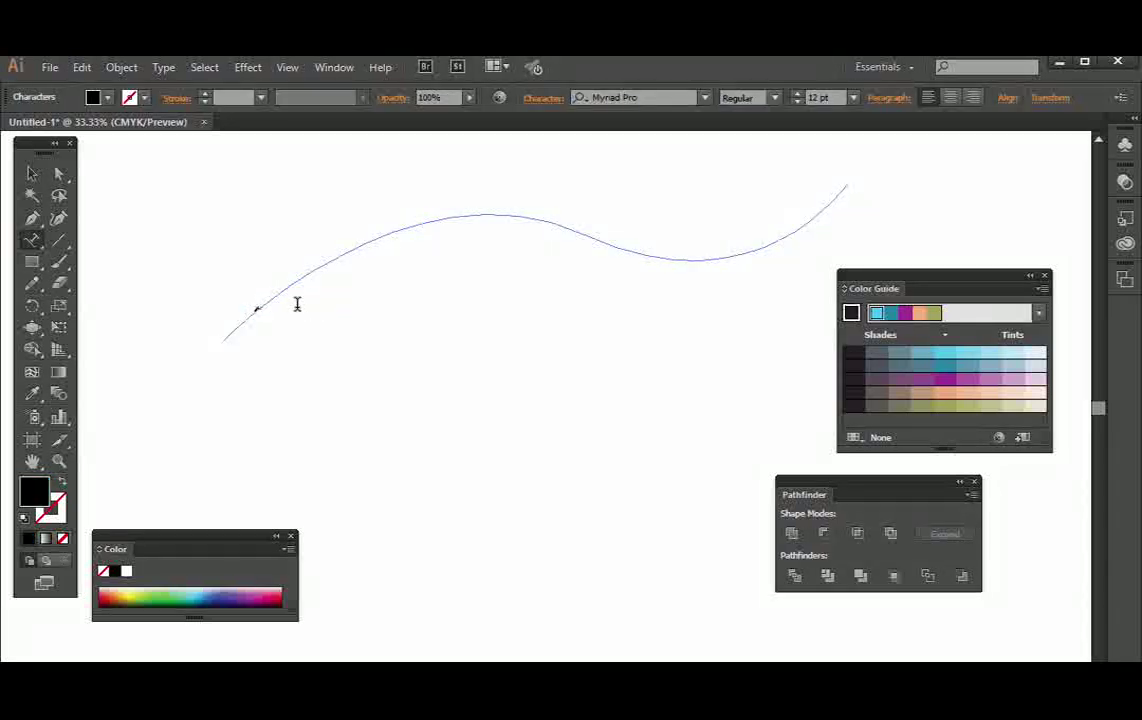
click(853, 97)
click(868, 415)
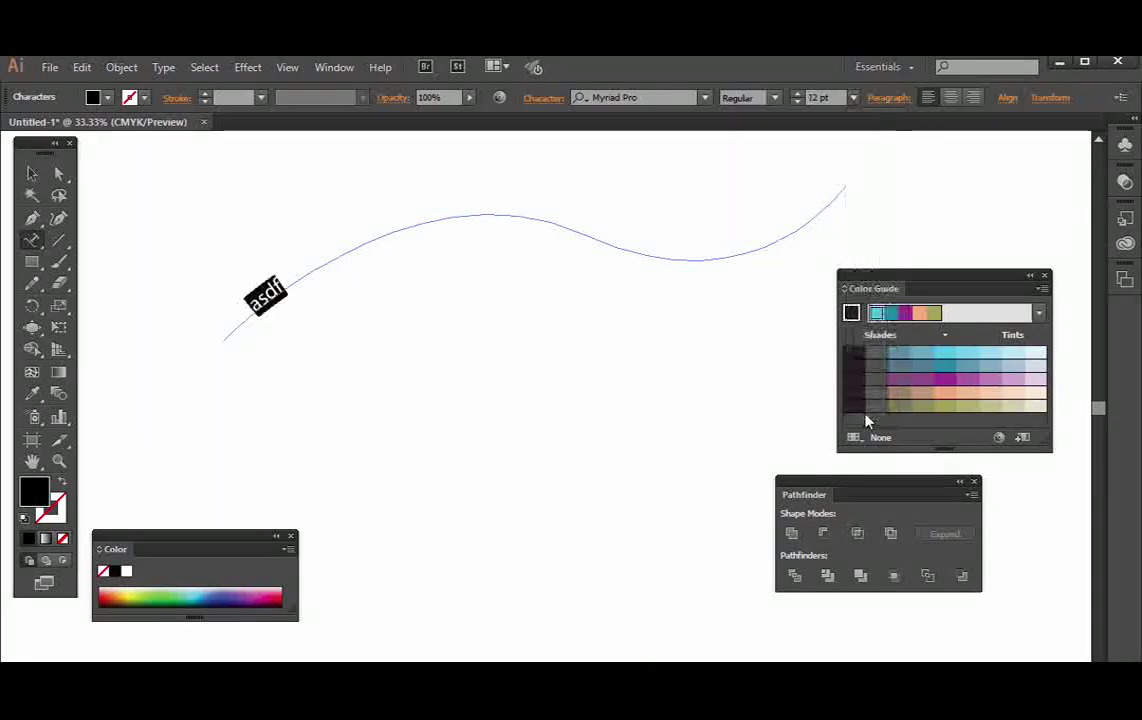
key(BackSpace)
text(Logo)
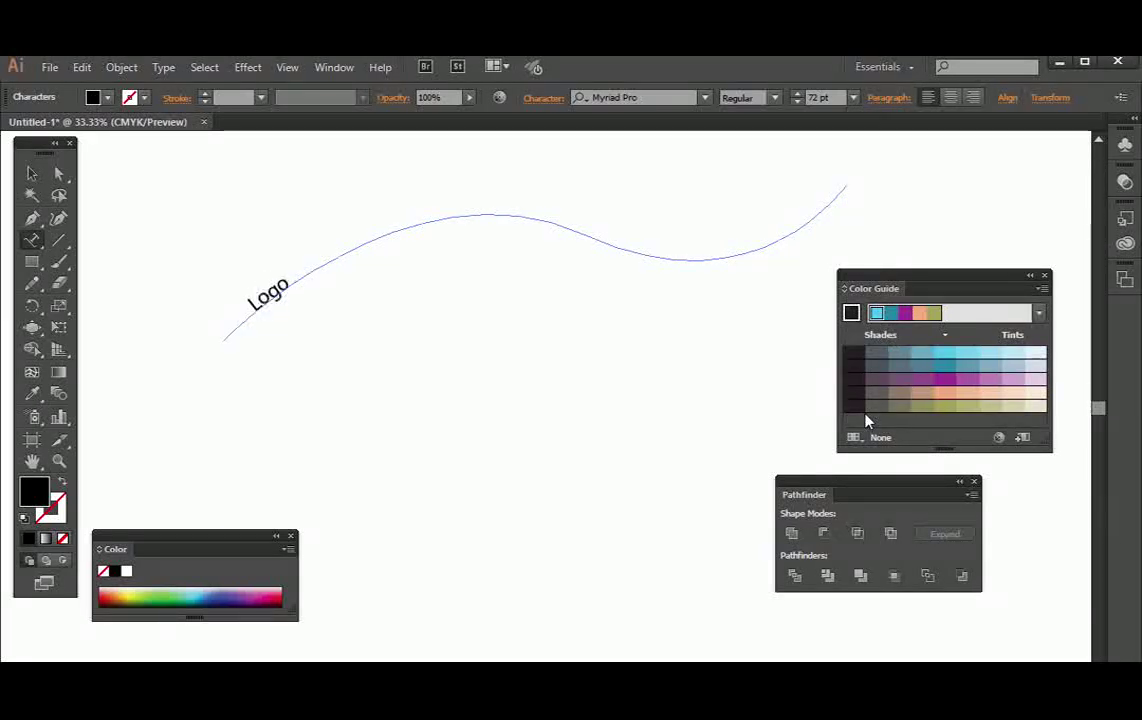
- Continue the path text with "goes here on this path" followed by repeated "asdf" filler along the curve
text( would)
key(BackSpace)
key(BackSpace)
key(BackSpace)
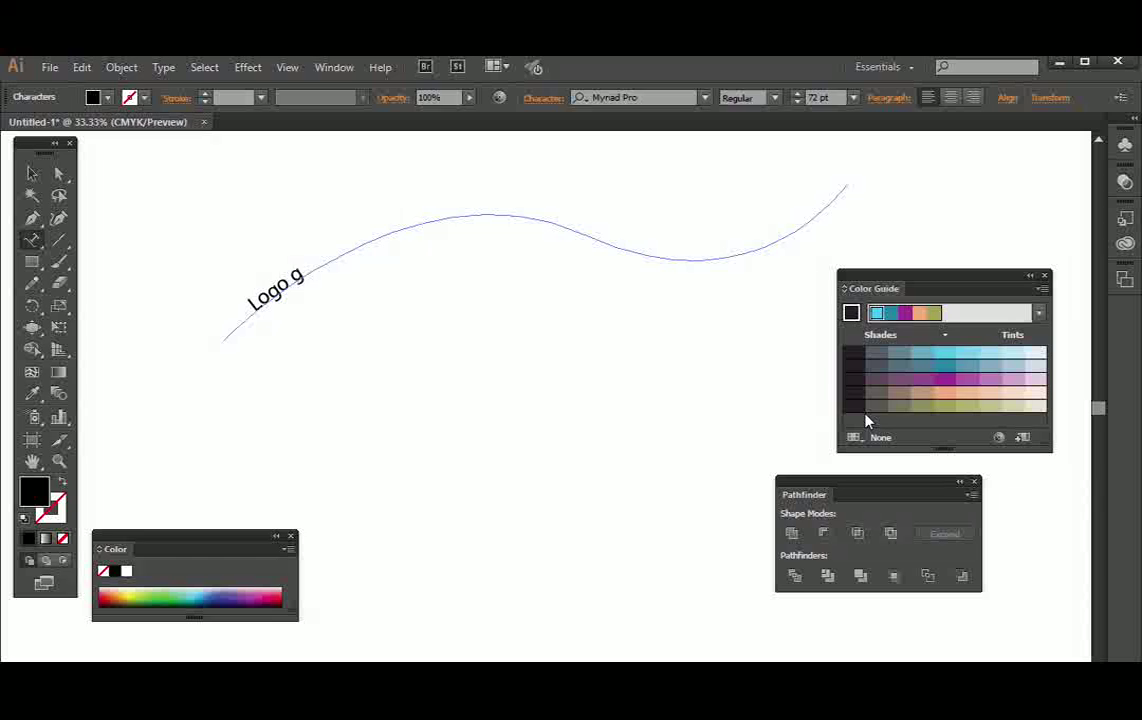
text(es here on this path)
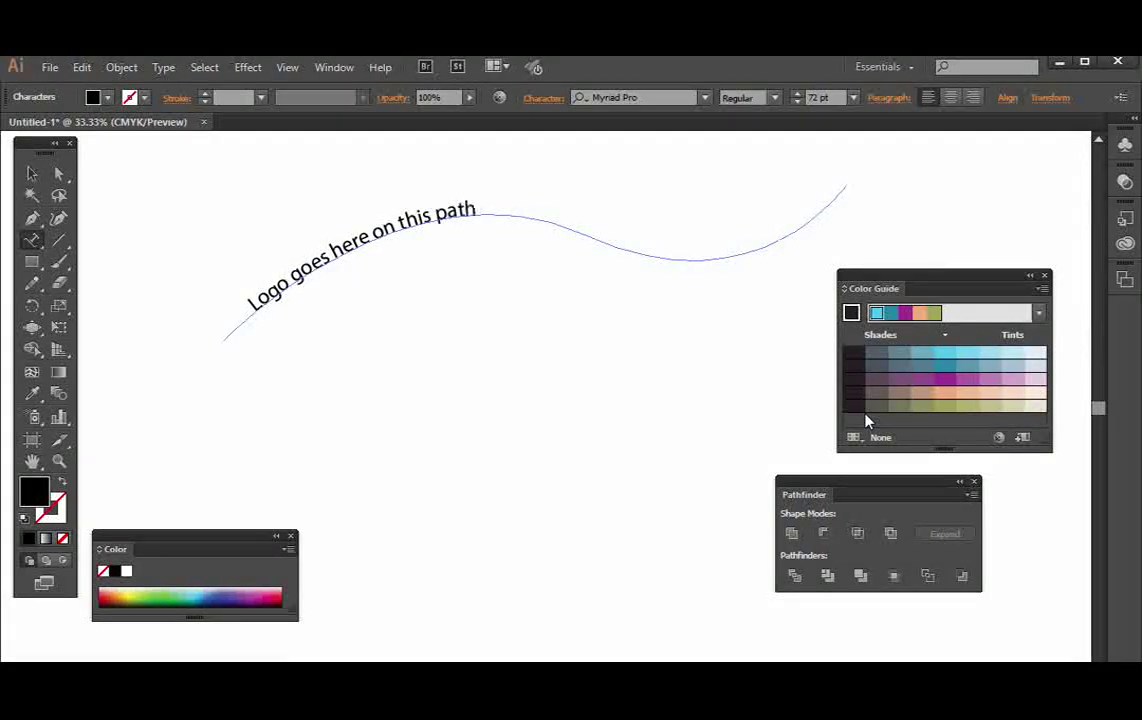
text( asdf)
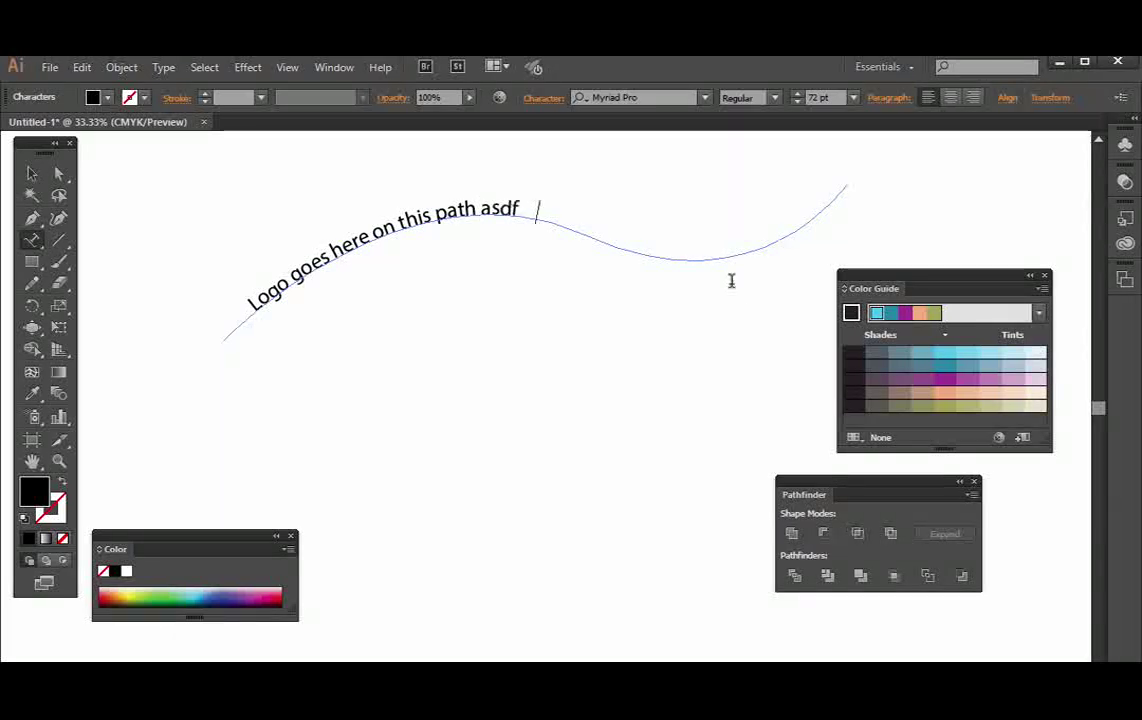
text(asdfasdfasdfasdf)
click(32, 173)
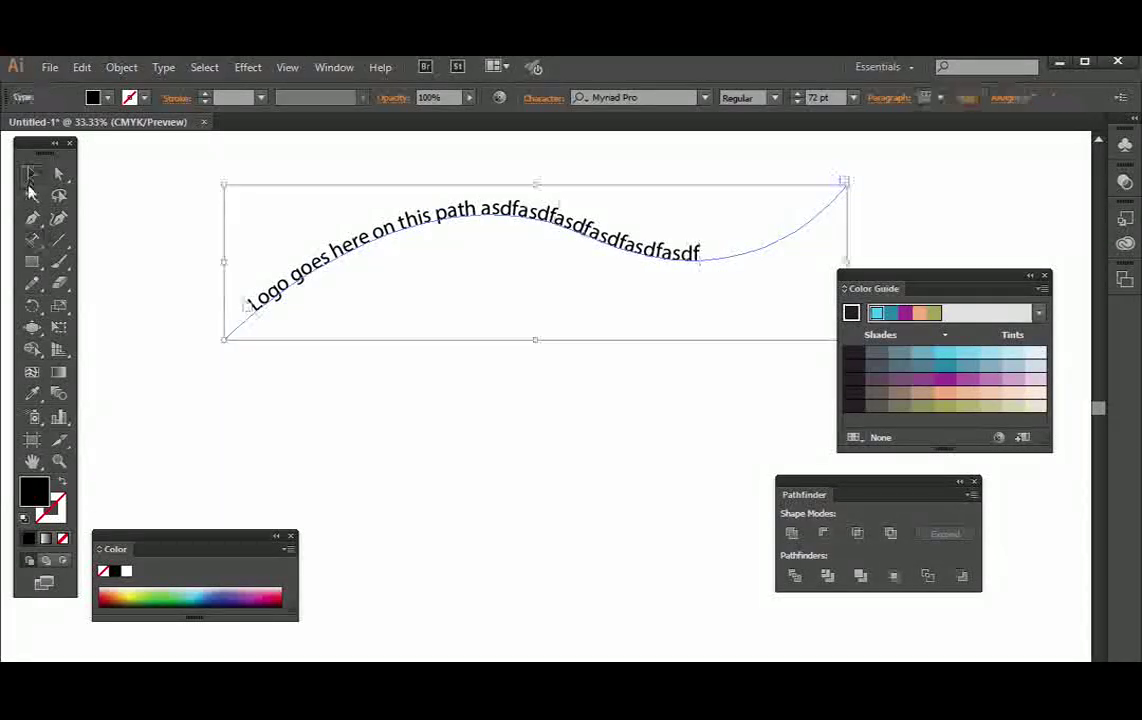
- Draw a circle below the curved text and add the path text "BMW LOG" starting at its upper-left edge
drag(33, 265, 100, 304)
drag(398, 330, 614, 521)
drag(32, 240, 75, 284)
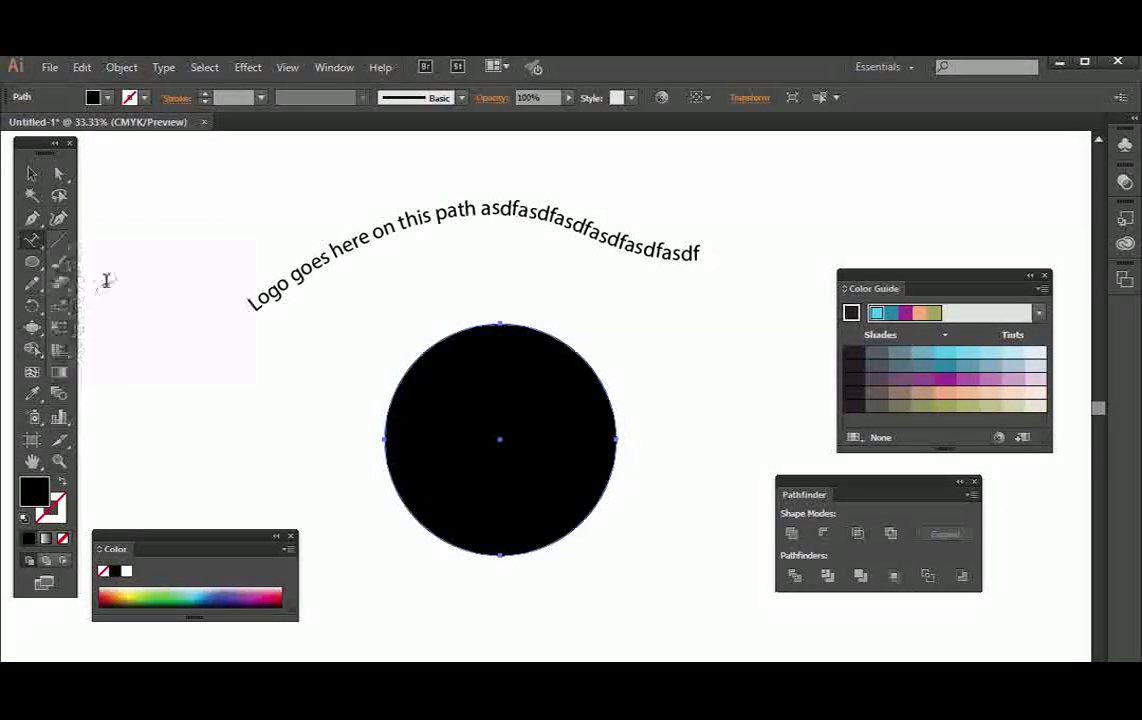
click(392, 387)
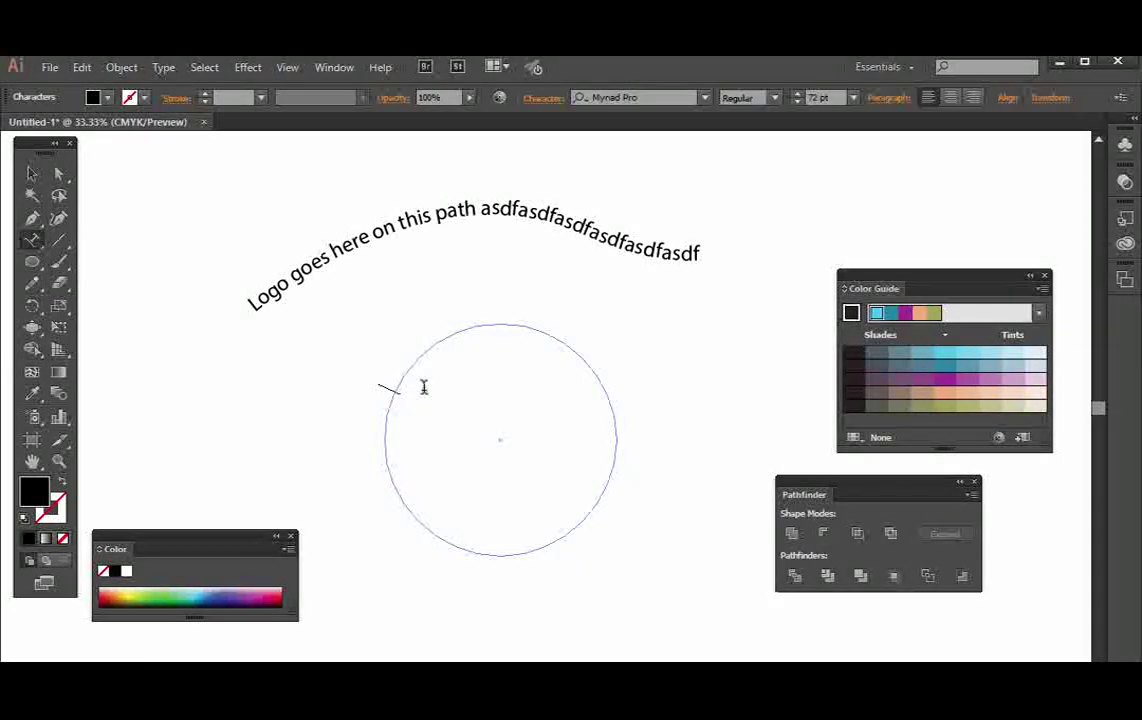
text(BMW)
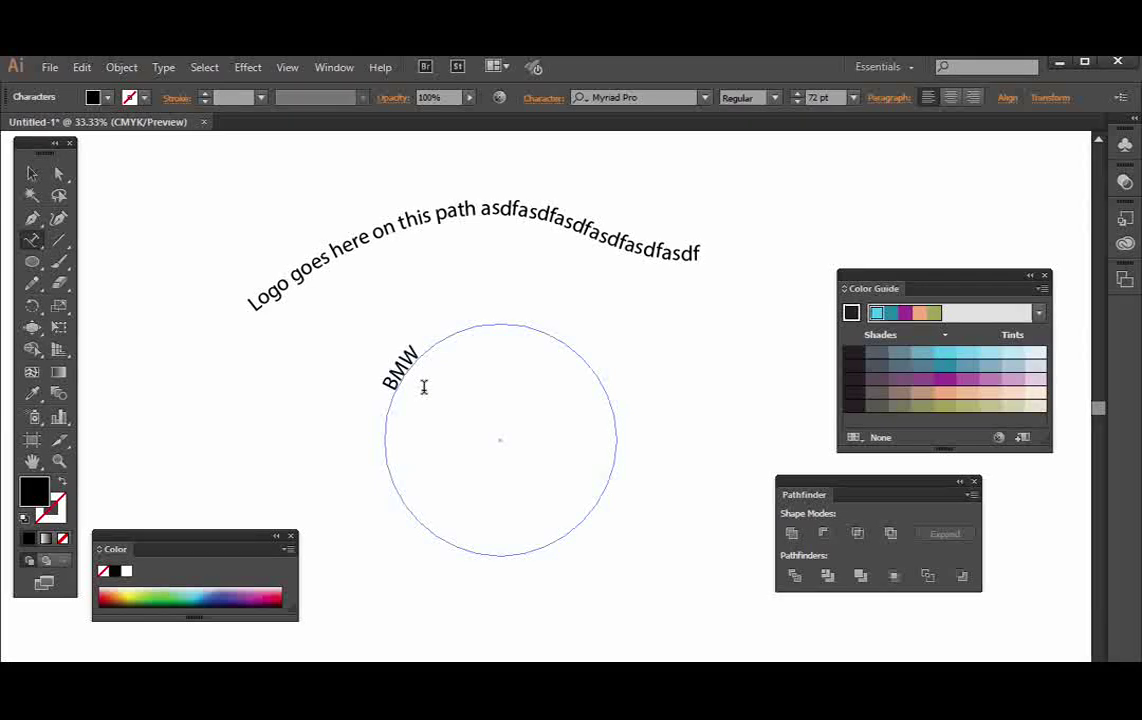
text( K)
key(BackSpace)
text(LOG)
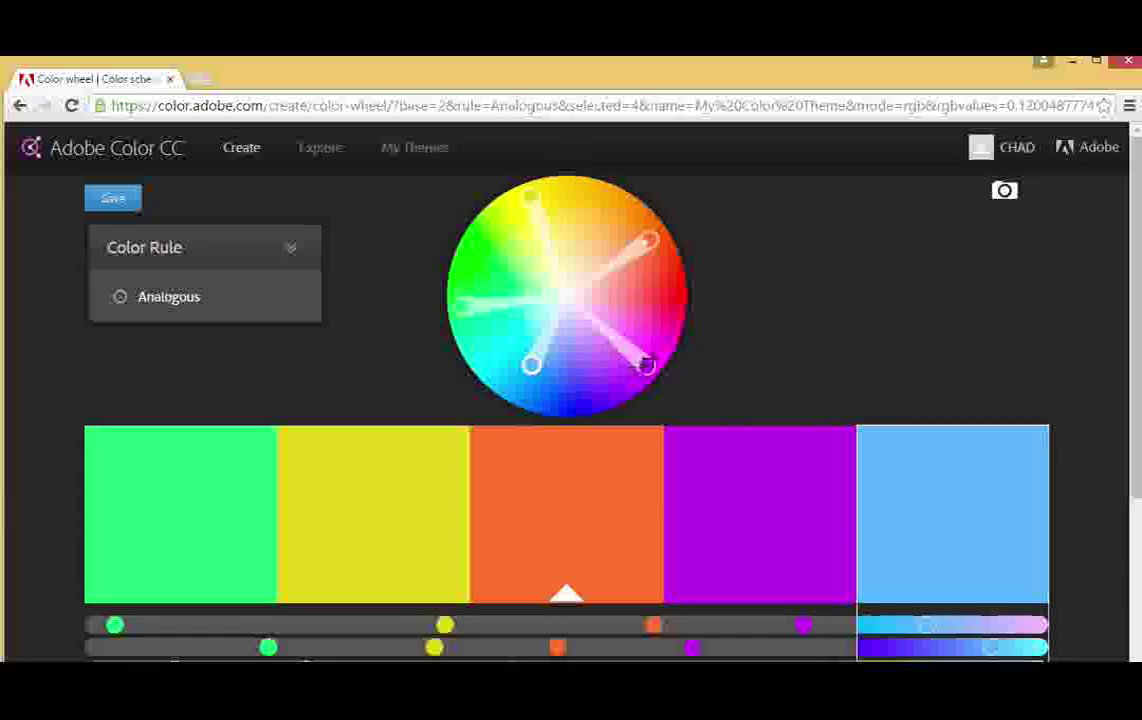
- Switch to the Adobe Color CC wheel and arrange the Analogous colours around the orange base colour
mouse_move(645, 364)
mouse_down()
mouse_move(675, 280)
mouse_move(650, 240)
mouse_up()
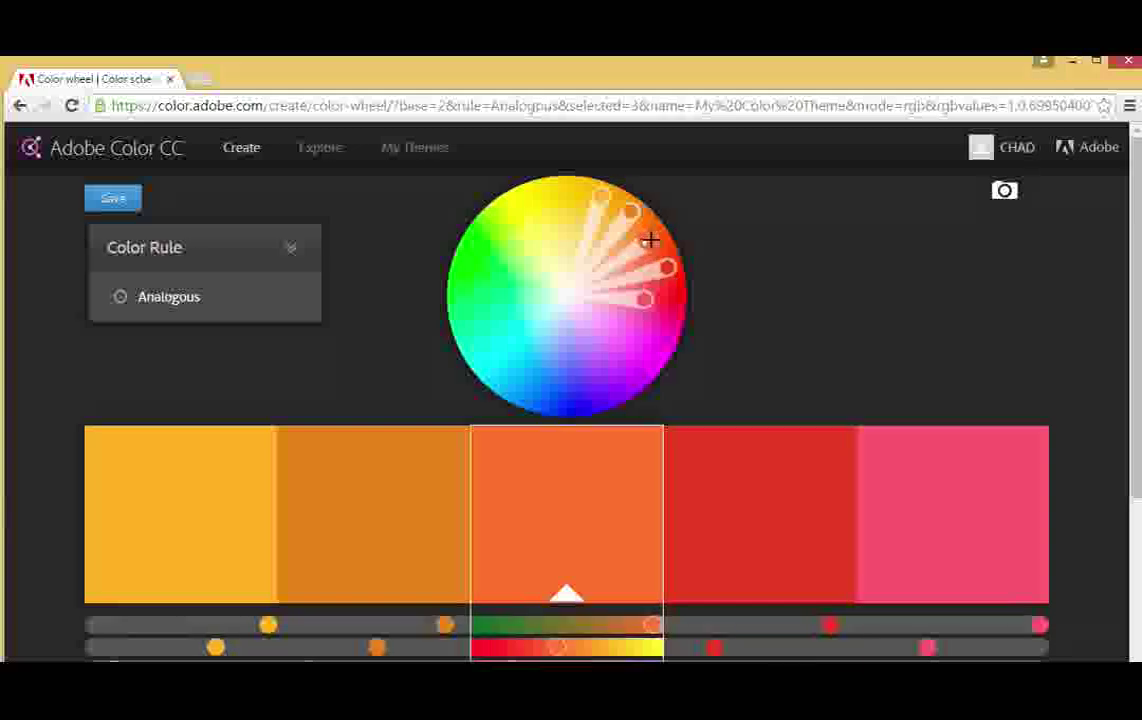